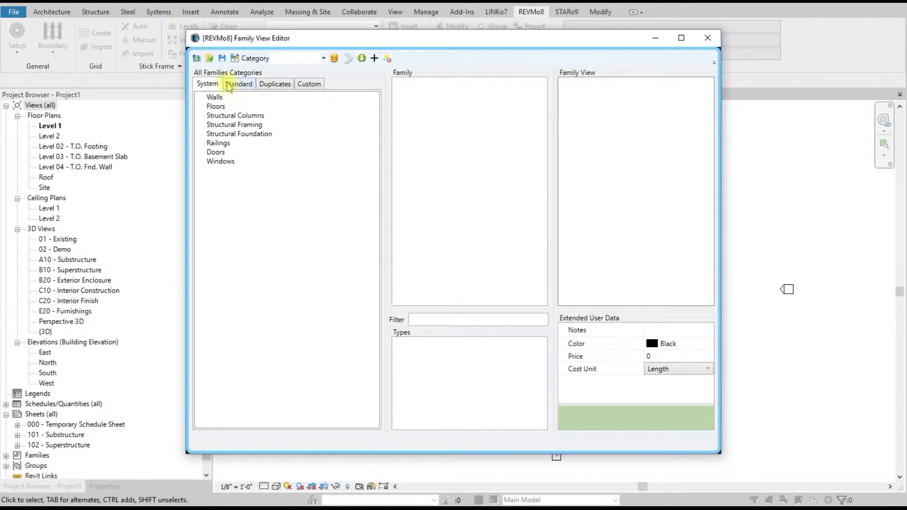
- Create a new modeling view named "Sample-Imperial 2020"
{"action": "left_click", "coordinate": [197, 58]}
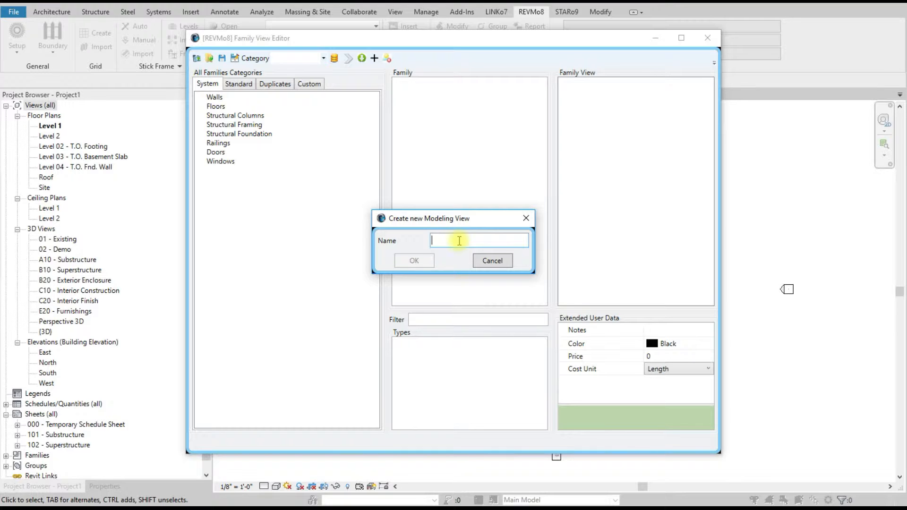
{"action": "type", "text": "Sample-Imperial 2020"}
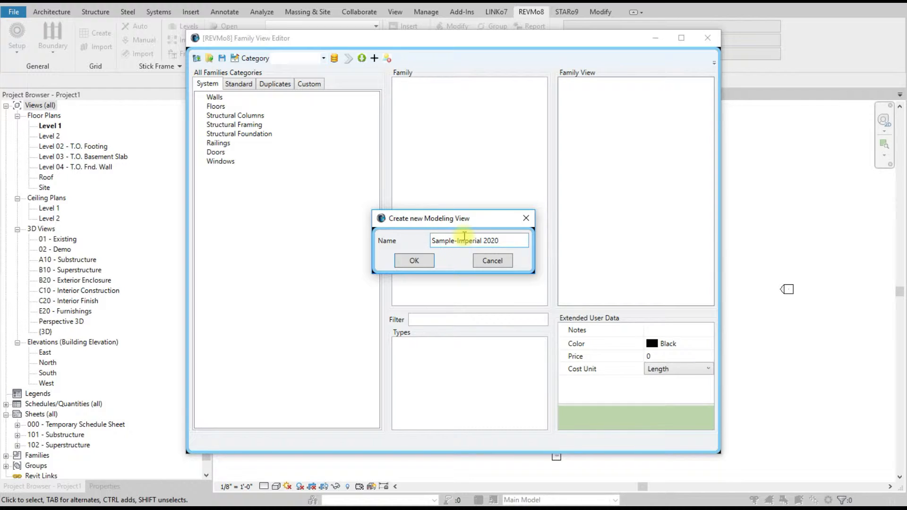
{"action": "left_click", "coordinate": [416, 261]}
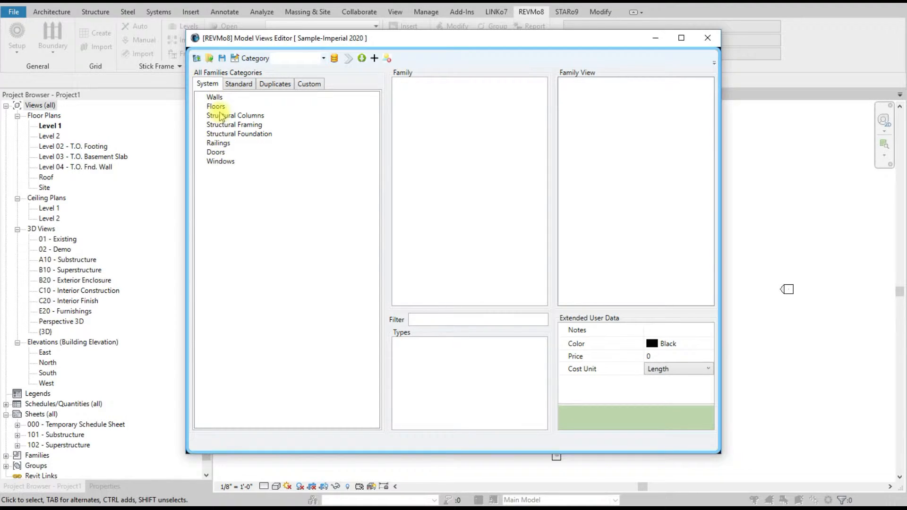
- Examine the concrete structural column families in the standard US Imperial library
{"action": "left_click", "coordinate": [237, 84]}
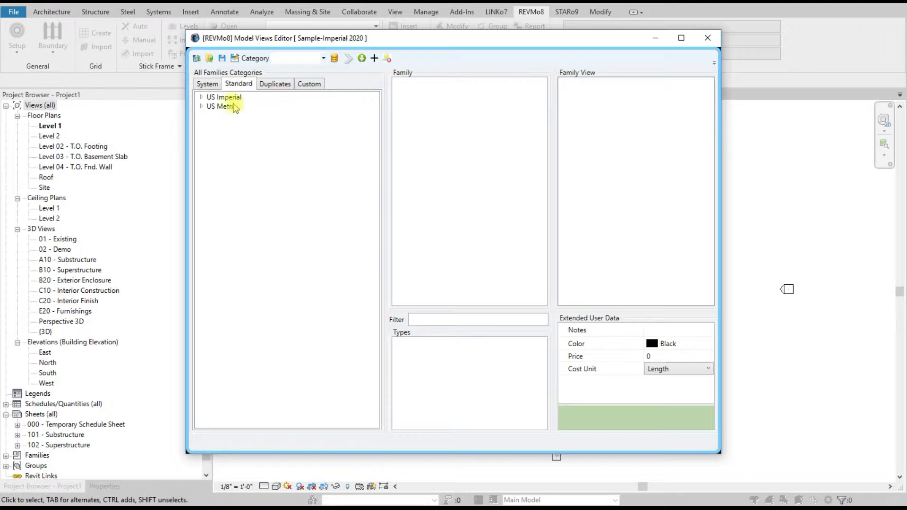
{"action": "left_click", "coordinate": [201, 98]}
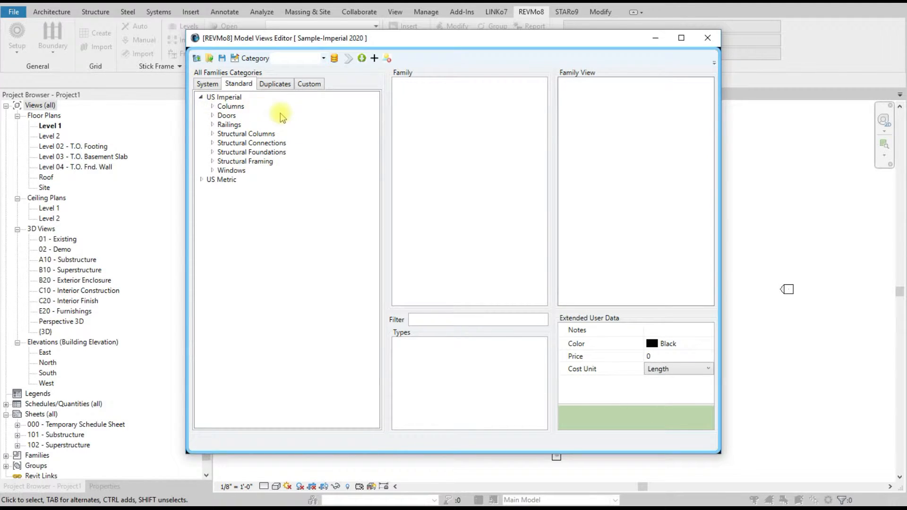
{"action": "left_click", "coordinate": [212, 134]}
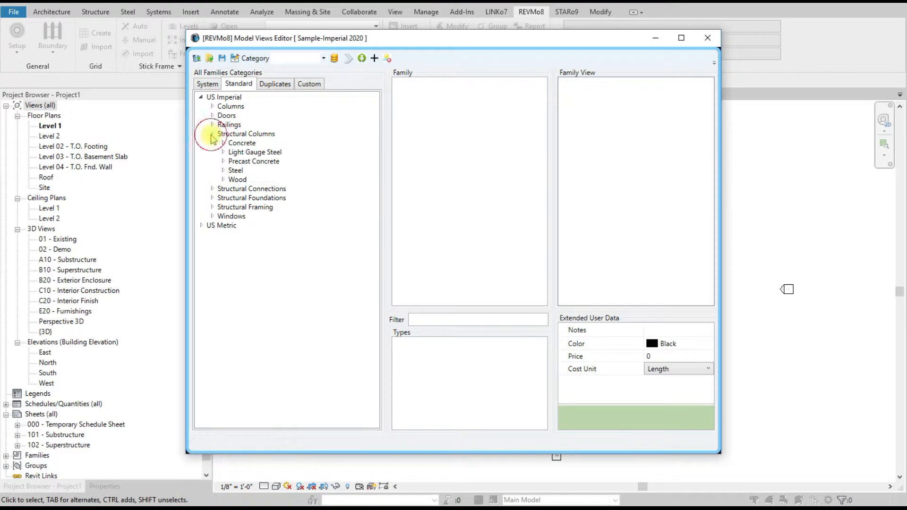
{"action": "left_click", "coordinate": [223, 143]}
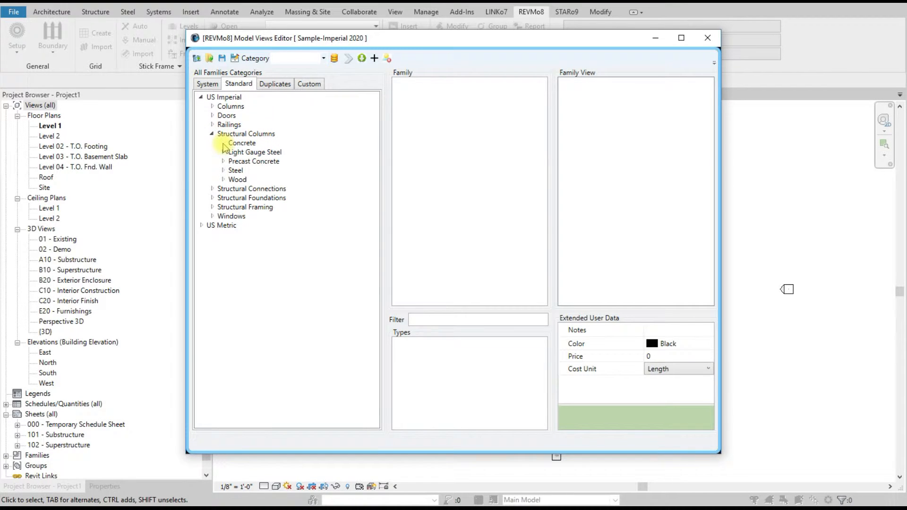
{"action": "left_click", "coordinate": [229, 143]}
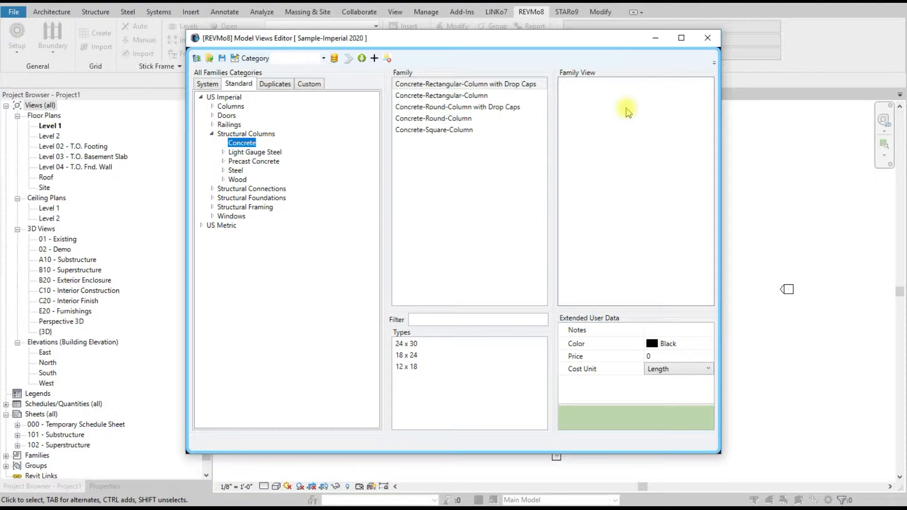
- Add the system Walls family to the family view as System Wall, including its Generic - 6" type
{"action": "left_click", "coordinate": [208, 85]}
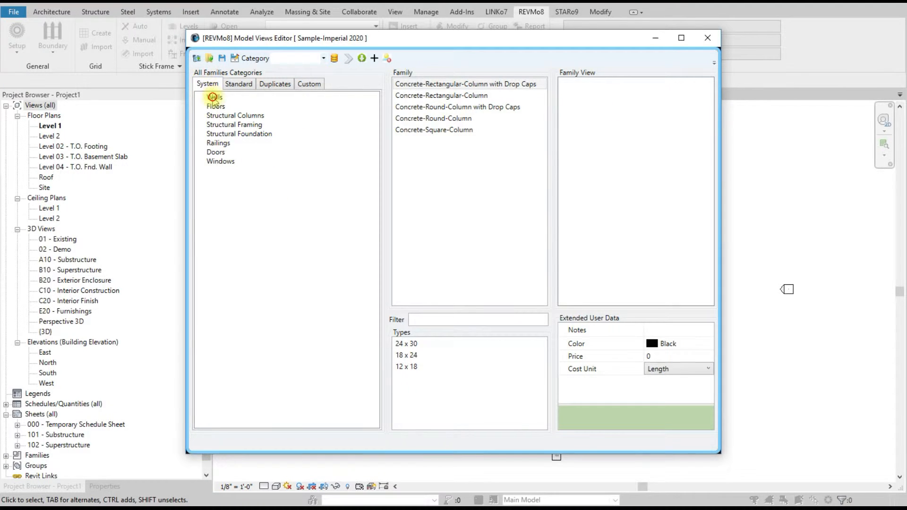
{"action": "left_click", "coordinate": [213, 96]}
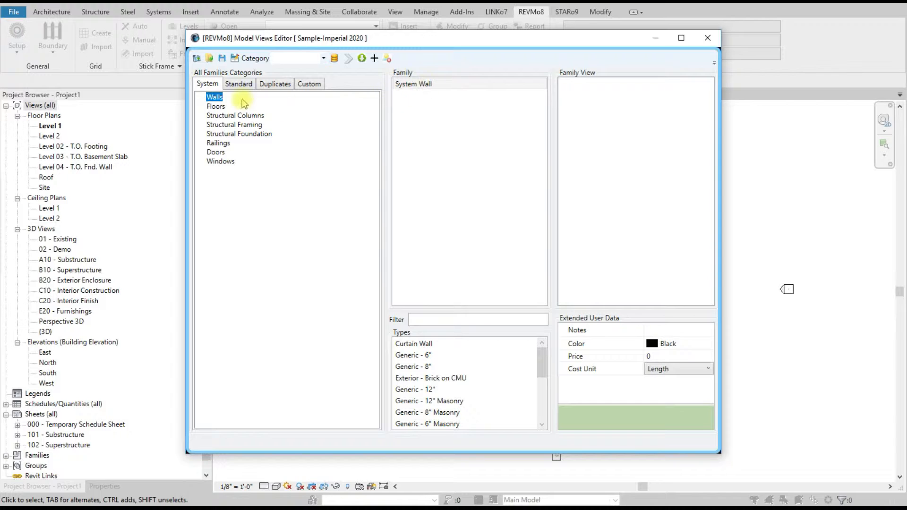
{"action": "left_click_drag", "start_coordinate": [213, 97], "coordinate": [612, 88]}
{"action": "left_click_drag", "start_coordinate": [422, 90], "coordinate": [597, 87]}
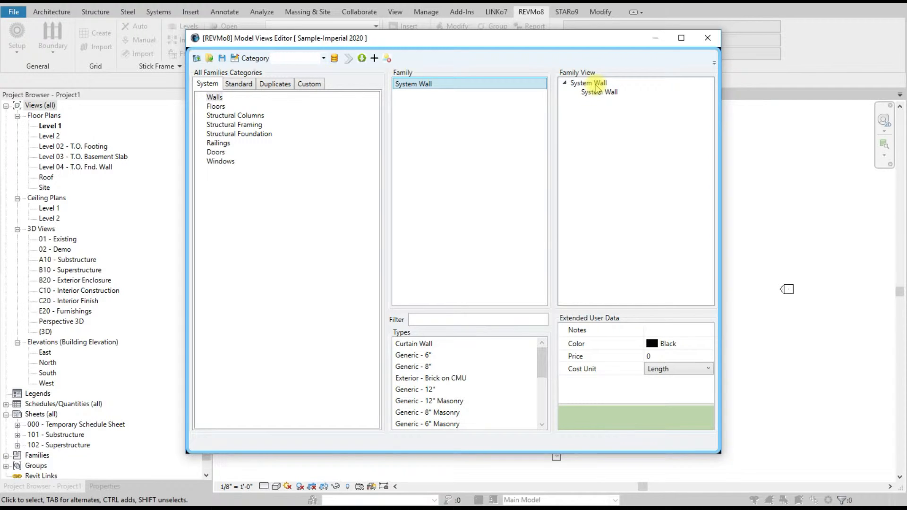
{"action": "left_click", "coordinate": [412, 355]}
{"action": "left_click_drag", "start_coordinate": [412, 355], "coordinate": [591, 96]}
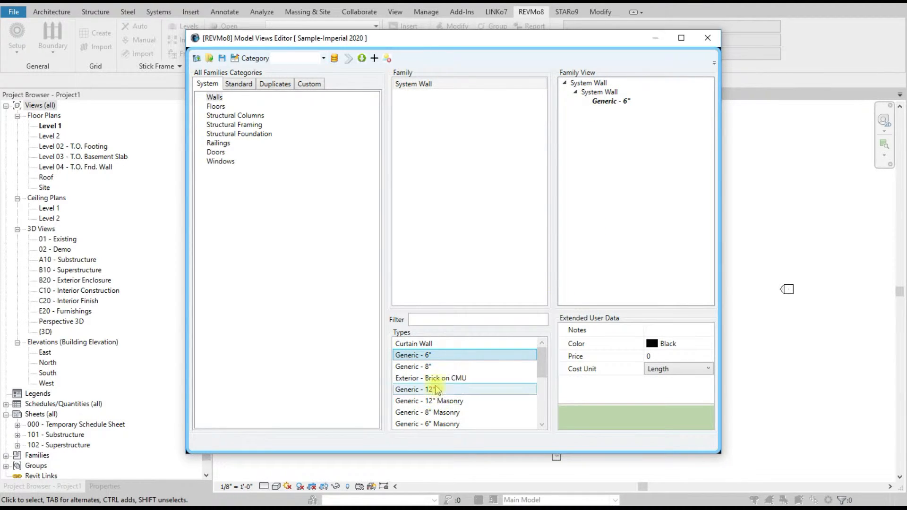
- Copy the Generic - 8", Exterior - Brick on CMU and Generic - 12" wall types into System Wall in the family view
{"action": "left_click", "coordinate": [428, 367]}
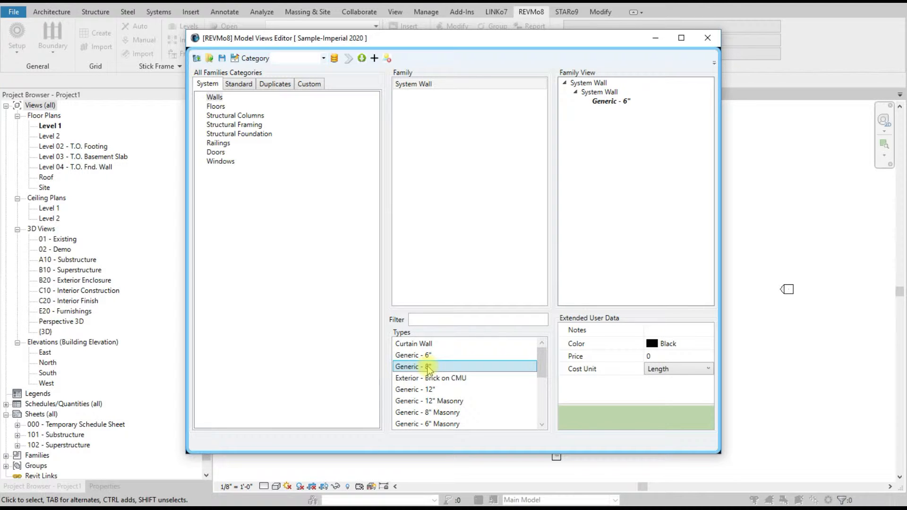
{"action": "left_click", "coordinate": [428, 378], "text": "shift"}
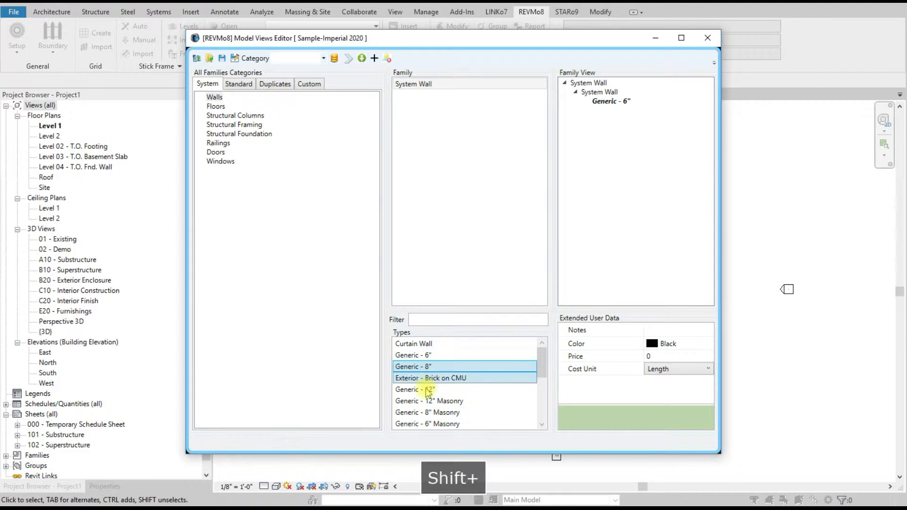
{"action": "left_click", "coordinate": [427, 389], "text": "shift"}
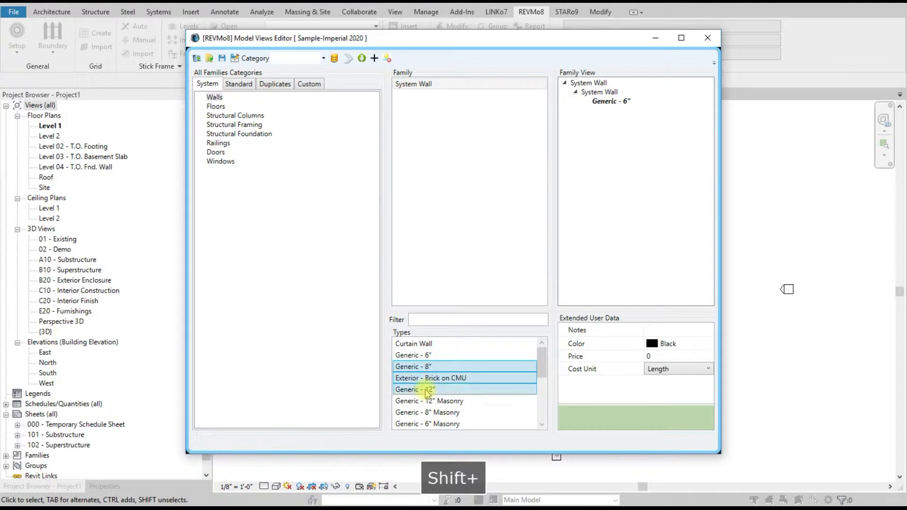
{"action": "right_click", "coordinate": [448, 377]}
{"action": "left_click", "coordinate": [472, 378]}
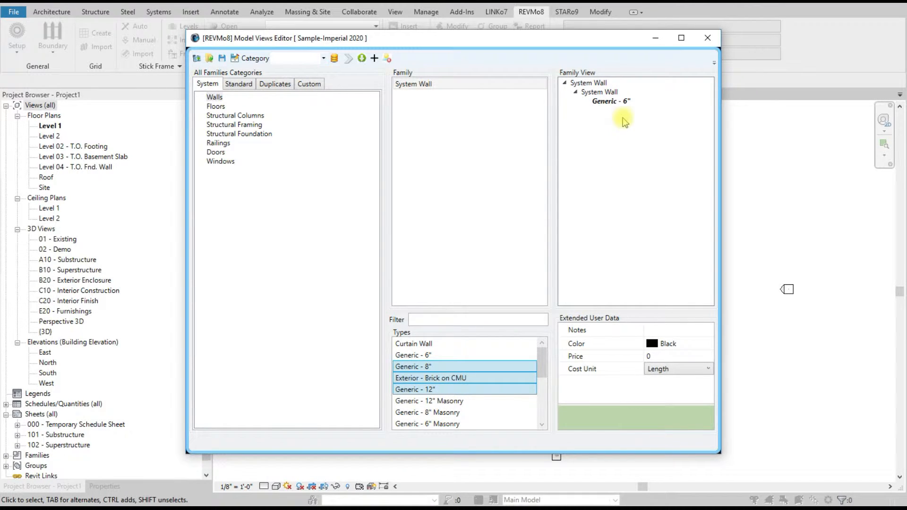
{"action": "right_click", "coordinate": [610, 93]}
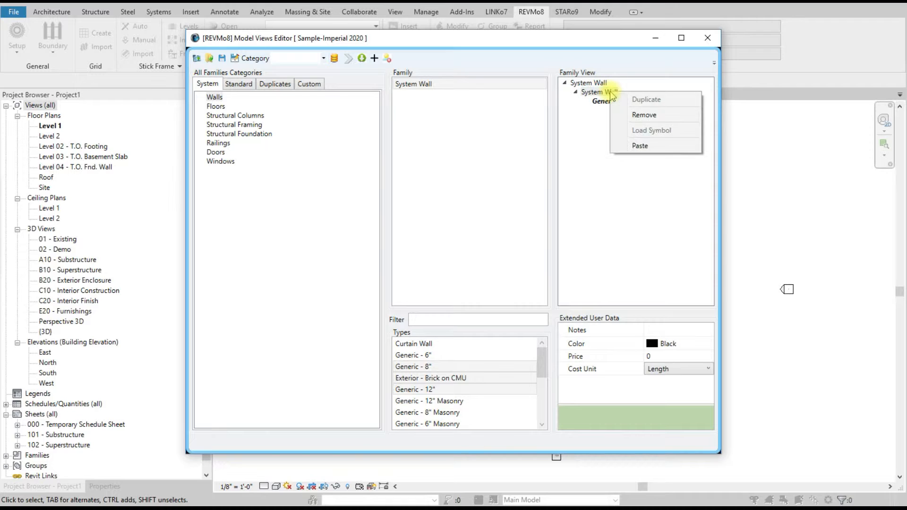
{"action": "left_click", "coordinate": [642, 147]}
{"action": "left_click", "coordinate": [609, 101]}
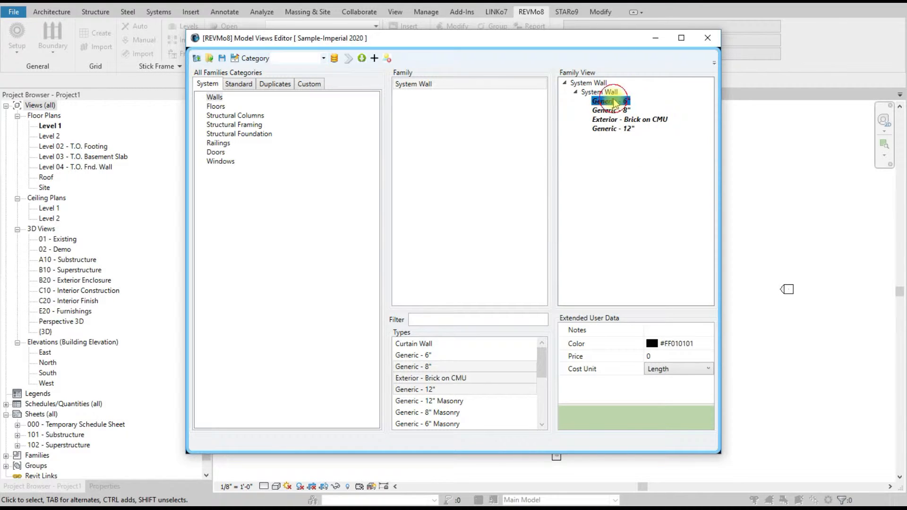
{"action": "right_click", "coordinate": [609, 101]}
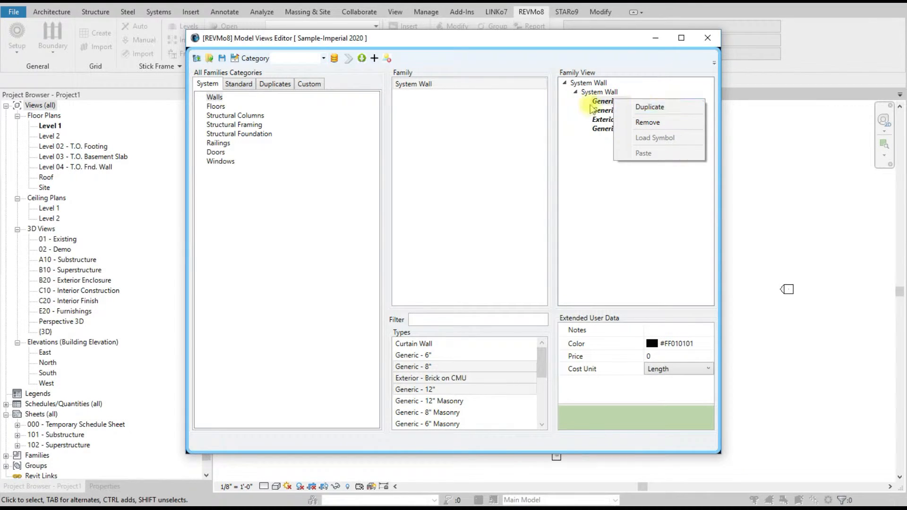
{"action": "left_click", "coordinate": [596, 192]}
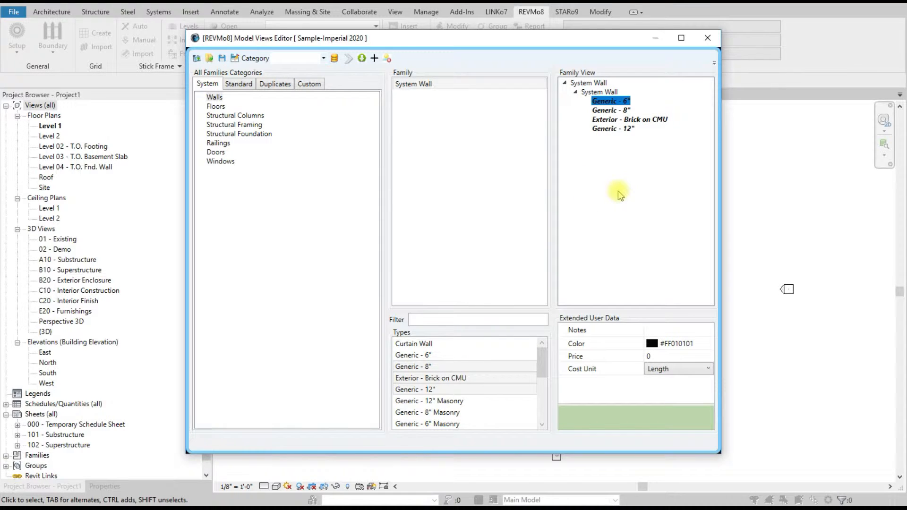
- Enter Piping as the category name for the model view
{"action": "left_click", "coordinate": [323, 58]}
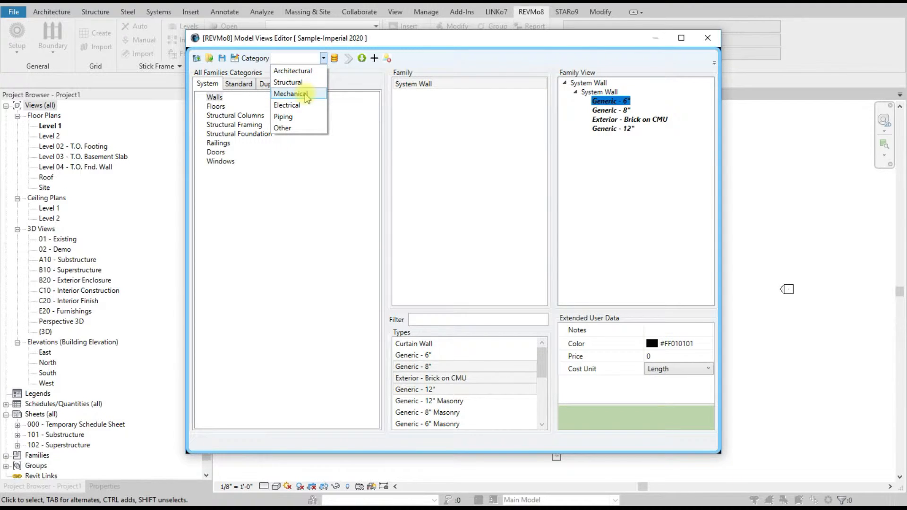
{"action": "left_click", "coordinate": [295, 57]}
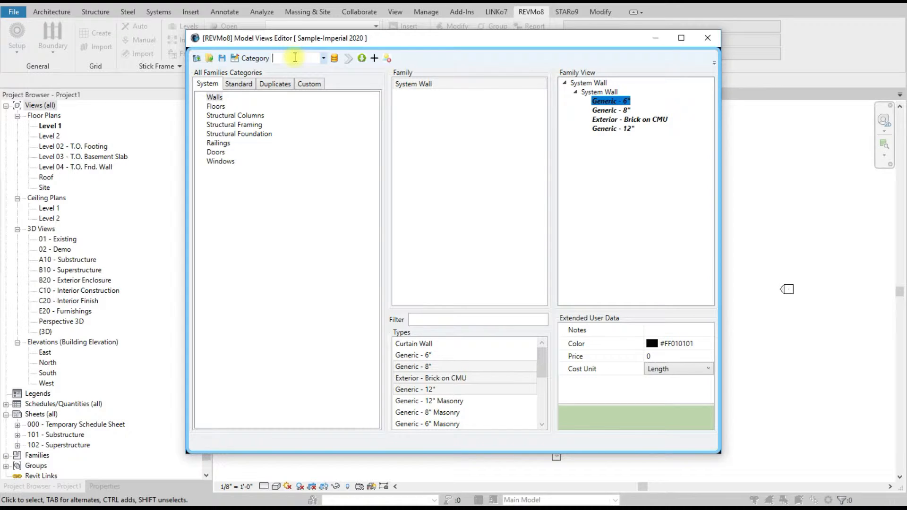
{"action": "type", "text": "Piping"}
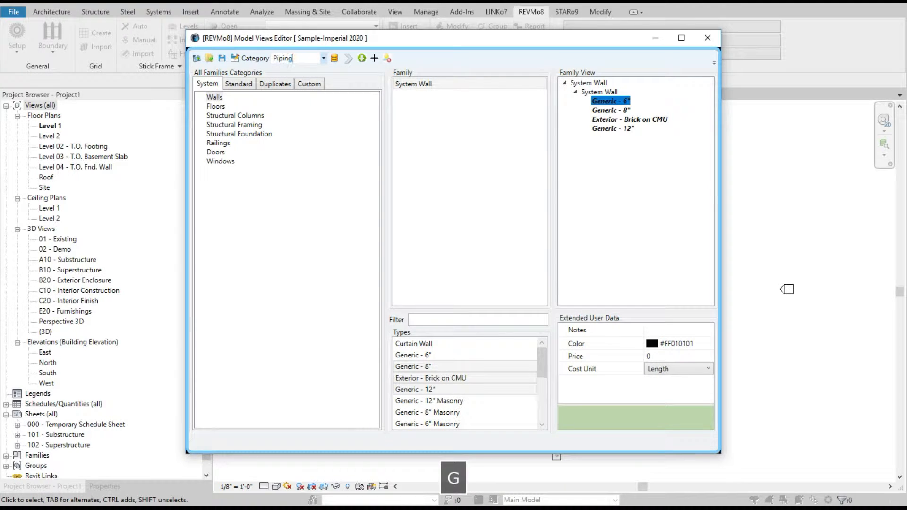
{"action": "left_click", "coordinate": [348, 59]}
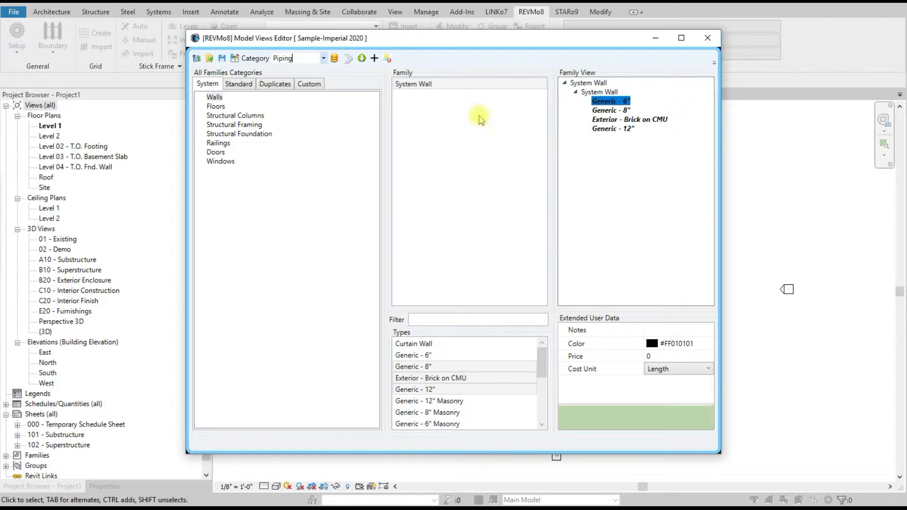
- Add System Floor to the family view with the types Generic - 12", LW Concrete on Metal Deck and 3" LW Concrete on 2" Metal Deck
{"action": "left_click", "coordinate": [215, 106]}
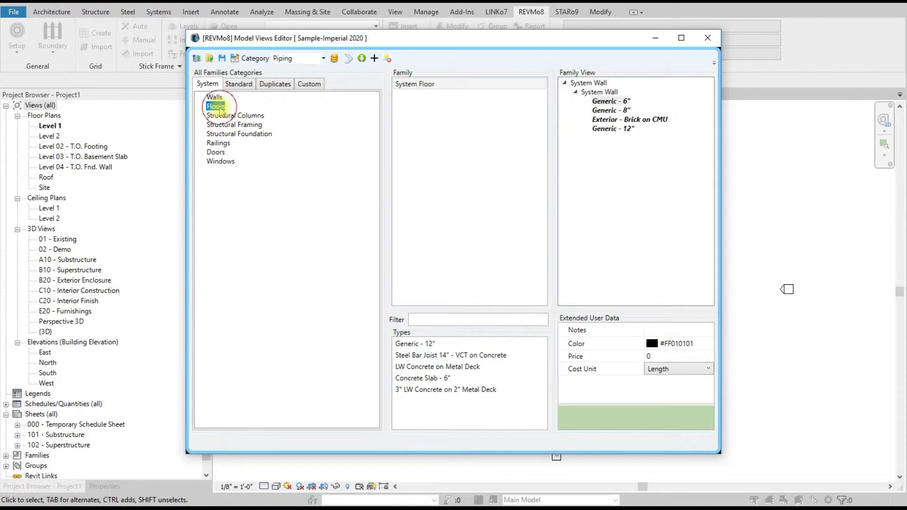
{"action": "left_click_drag", "start_coordinate": [410, 90], "coordinate": [575, 151]}
{"action": "left_click_drag", "start_coordinate": [429, 344], "coordinate": [596, 145]}
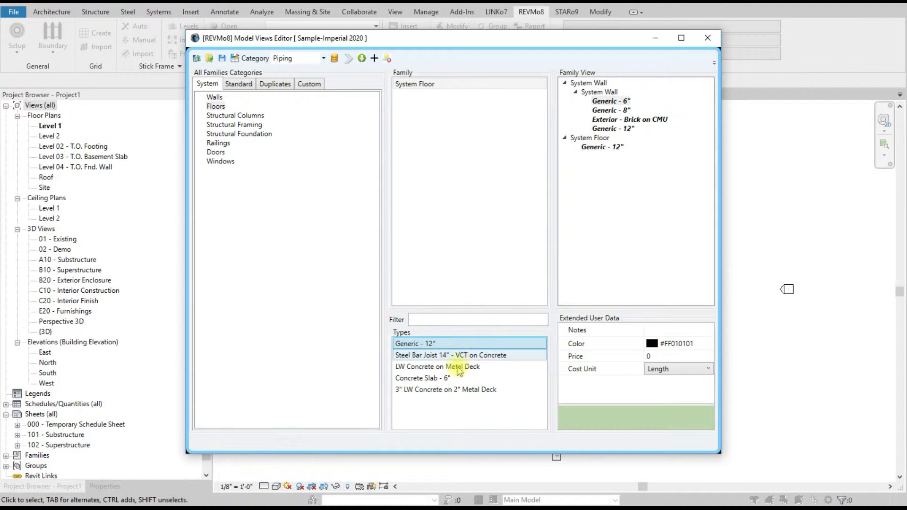
{"action": "left_click_drag", "start_coordinate": [465, 367], "coordinate": [584, 141]}
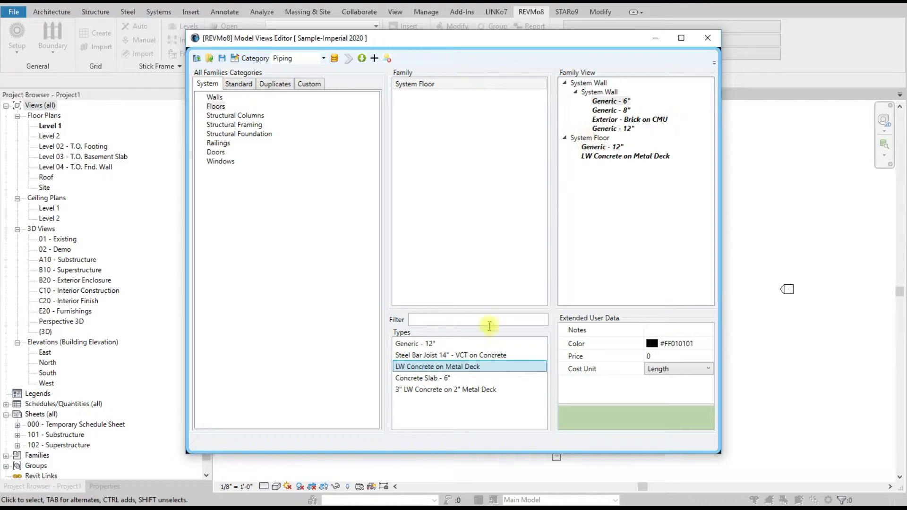
{"action": "left_click", "coordinate": [434, 390]}
{"action": "left_click_drag", "start_coordinate": [433, 390], "coordinate": [582, 142]}
- Add System Structural Framing to the family view with its W12X26 type
{"action": "left_click", "coordinate": [256, 125]}
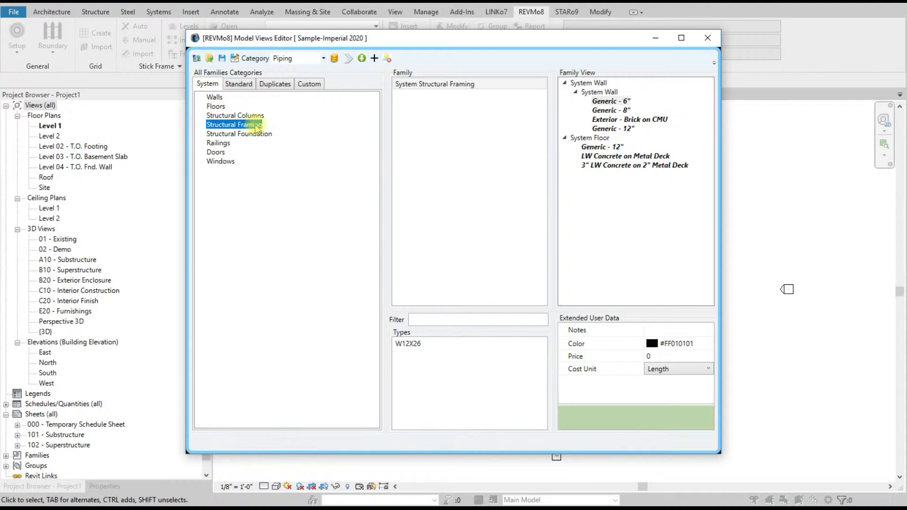
{"action": "left_click", "coordinate": [255, 134]}
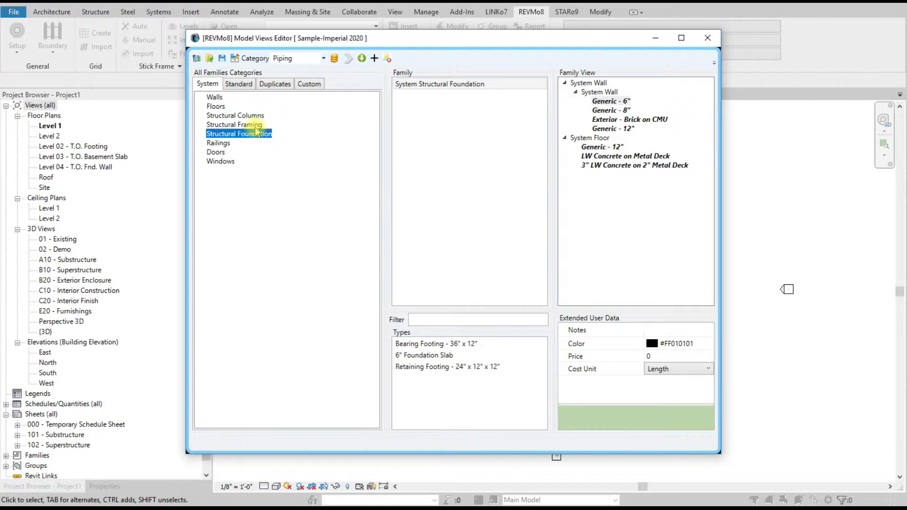
{"action": "left_click", "coordinate": [255, 125]}
{"action": "left_click_drag", "start_coordinate": [436, 83], "coordinate": [585, 188]}
{"action": "left_click_drag", "start_coordinate": [406, 343], "coordinate": [577, 178]}
- Add System Structural Foundation to the family view with Bearing Footing - 36" x 12", 6" Foundation Slab and Retaining Footing - 24" x 12" x 12"
{"action": "left_click", "coordinate": [238, 134]}
{"action": "left_click_drag", "start_coordinate": [409, 84], "coordinate": [570, 198]}
{"action": "left_click", "coordinate": [447, 358]}
{"action": "left_click_drag", "start_coordinate": [425, 344], "coordinate": [598, 198]}
{"action": "left_click", "coordinate": [448, 367]}
{"action": "left_click_drag", "start_coordinate": [448, 367], "coordinate": [610, 193]}
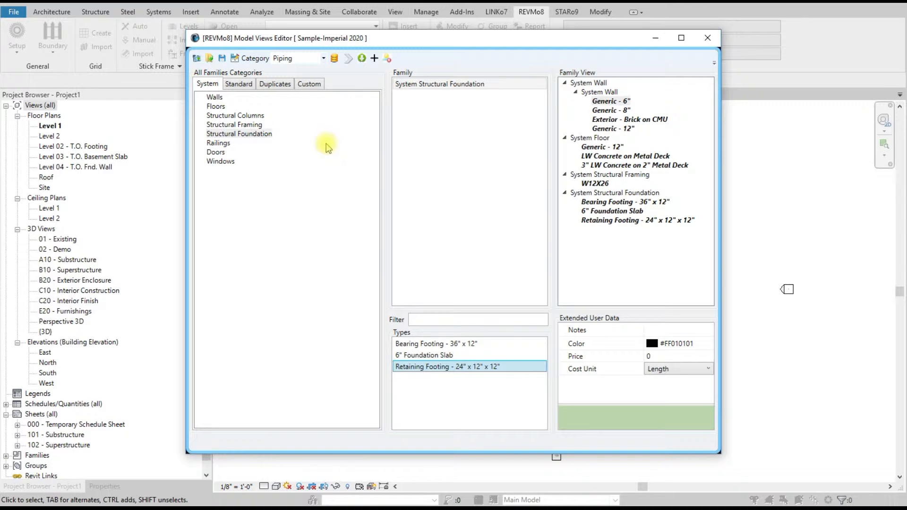
- Expand the standard US Imperial steel columns down to AISC 14.1 and add the Structural Columns category to the family view
{"action": "left_click", "coordinate": [239, 84]}
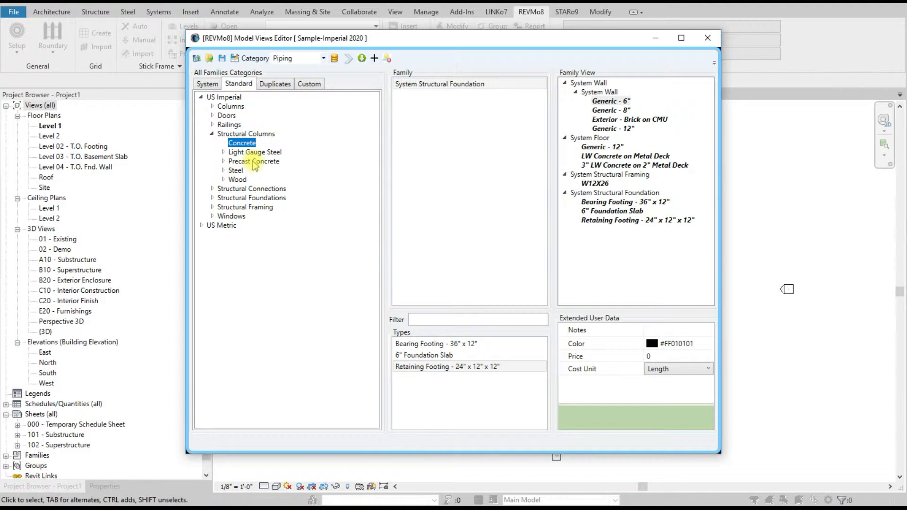
{"action": "left_click", "coordinate": [237, 171]}
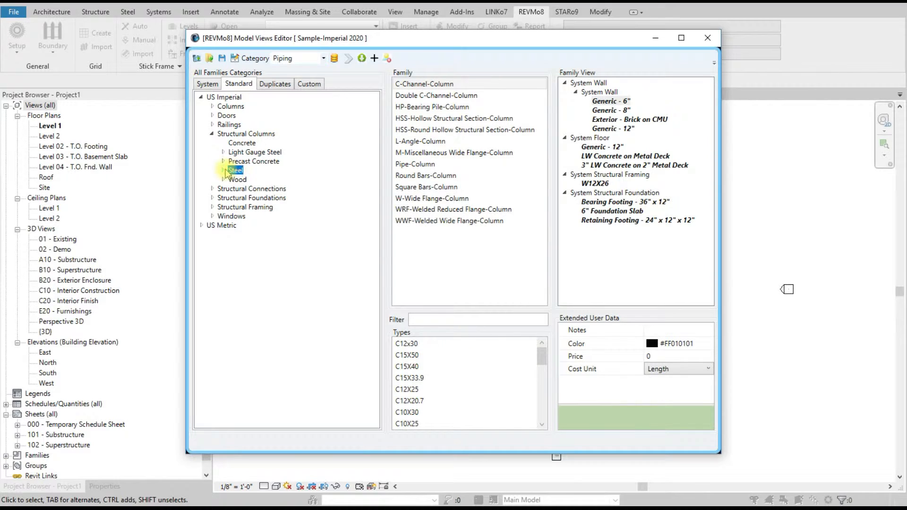
{"action": "left_click", "coordinate": [223, 170]}
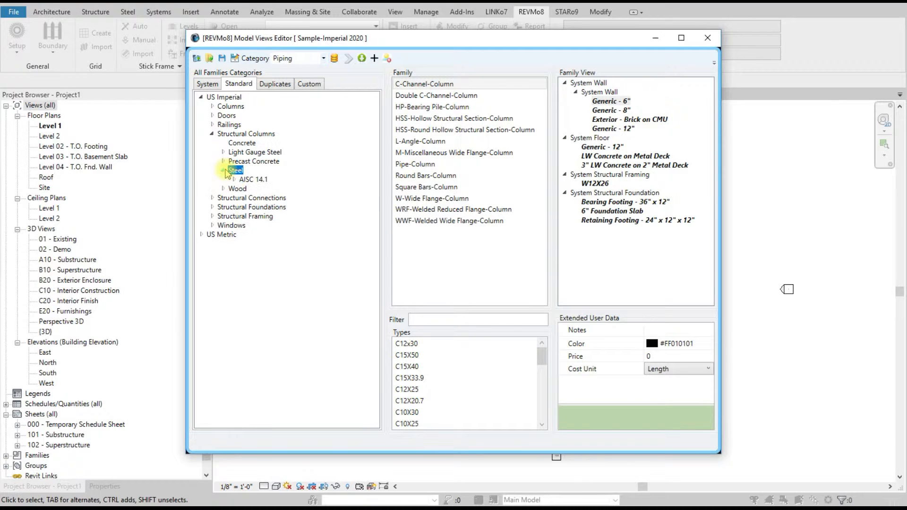
{"action": "left_click", "coordinate": [252, 180]}
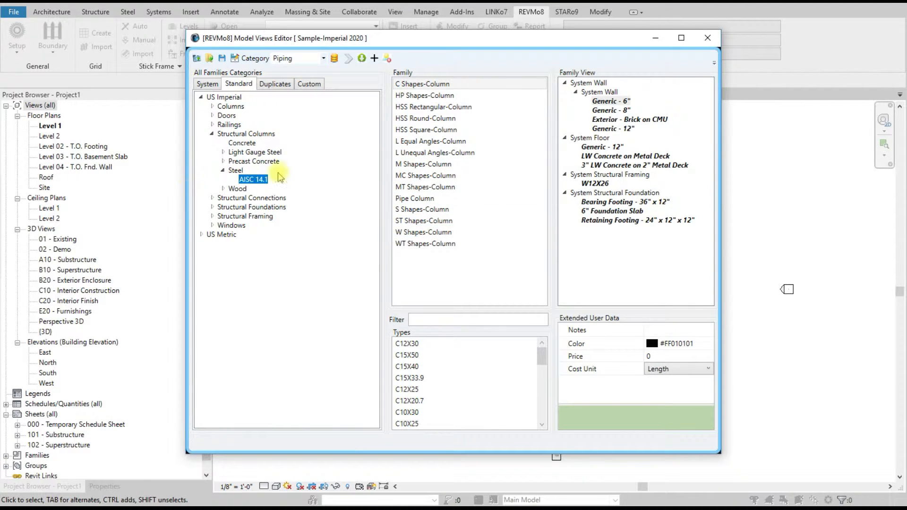
{"action": "left_click_drag", "start_coordinate": [264, 137], "coordinate": [569, 236]}
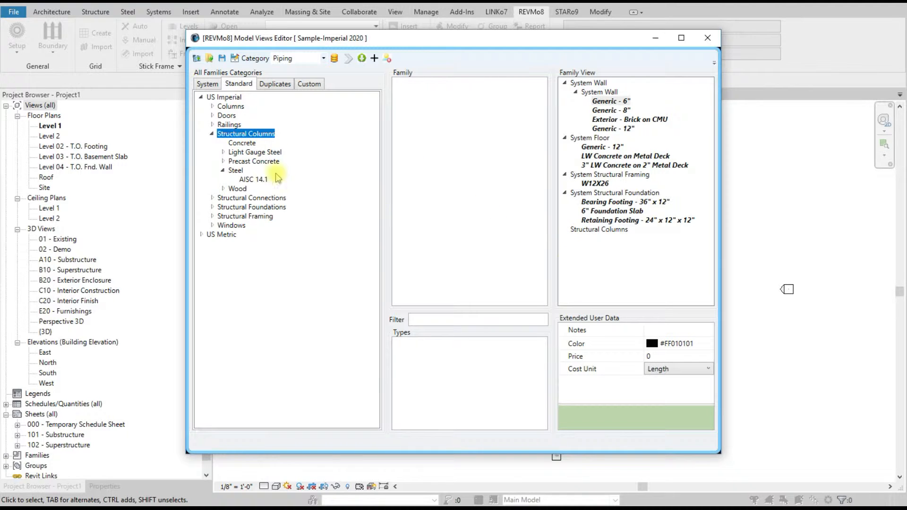
- Try to nest Steel, AISC 14.1 and W-Wide Flange-Column under Structural Columns in the family view
{"action": "left_click", "coordinate": [236, 170]}
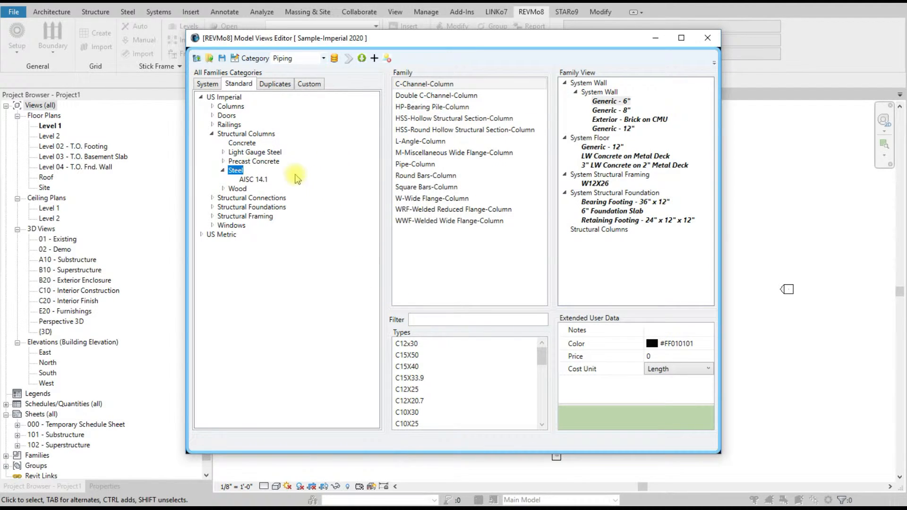
{"action": "left_click_drag", "start_coordinate": [238, 171], "coordinate": [583, 235]}
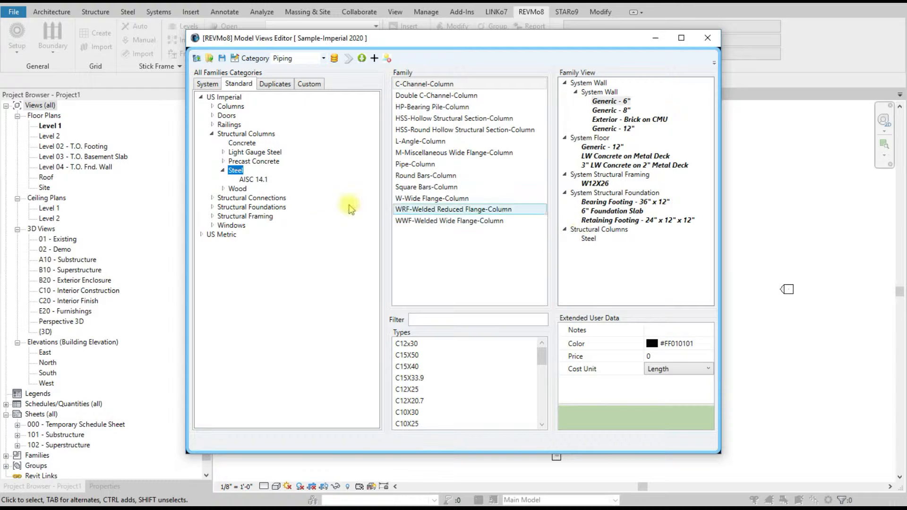
{"action": "left_click_drag", "start_coordinate": [255, 179], "coordinate": [589, 246]}
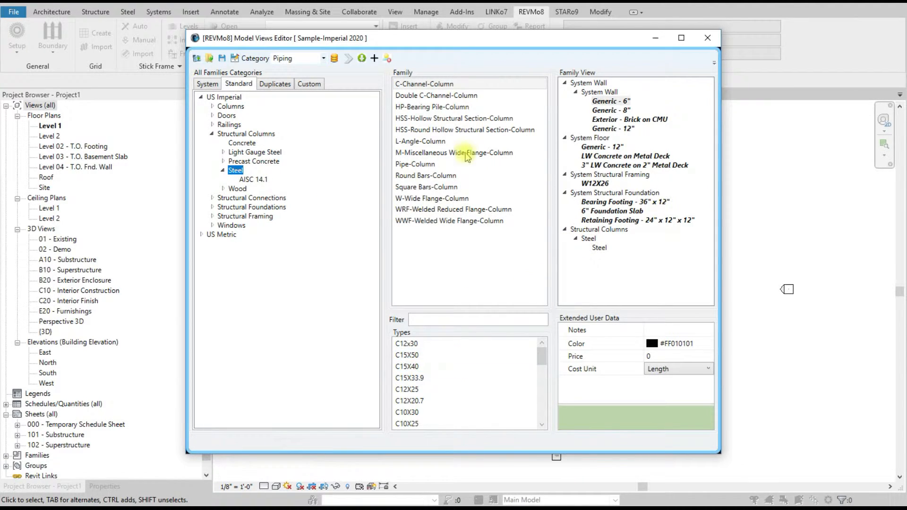
{"action": "left_click", "coordinate": [427, 199]}
{"action": "left_click_drag", "start_coordinate": [445, 199], "coordinate": [613, 253]}
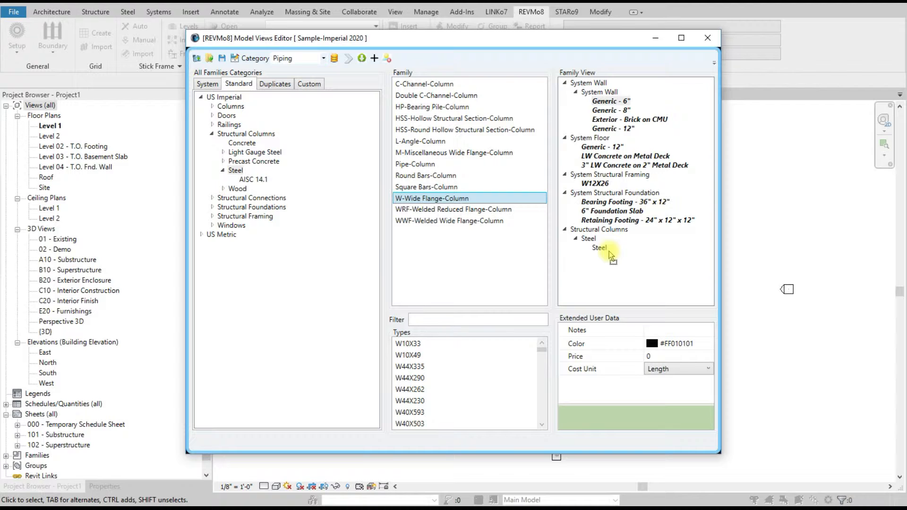
{"action": "left_click_drag", "start_coordinate": [612, 253], "coordinate": [610, 254]}
- Remove the misplaced W-Wide Flange-Column and nested Steel entries from the family view
{"action": "right_click", "coordinate": [599, 257]}
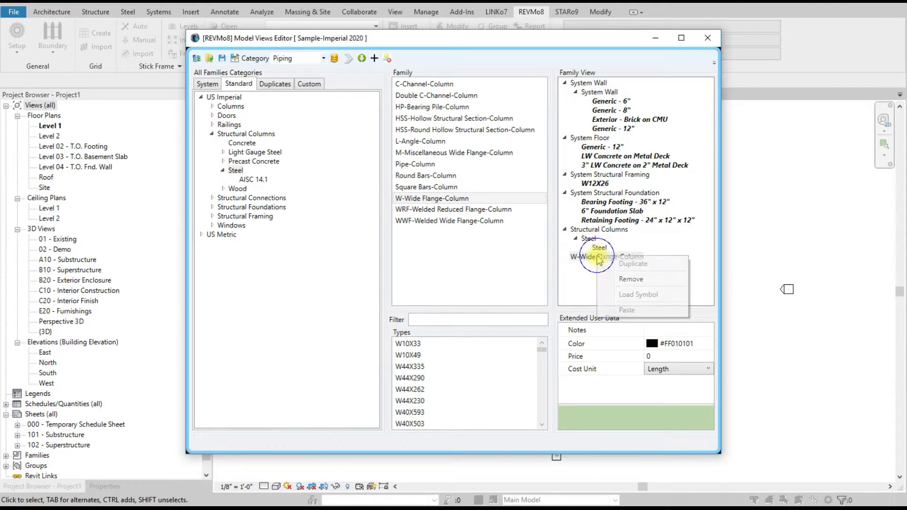
{"action": "left_click", "coordinate": [631, 280]}
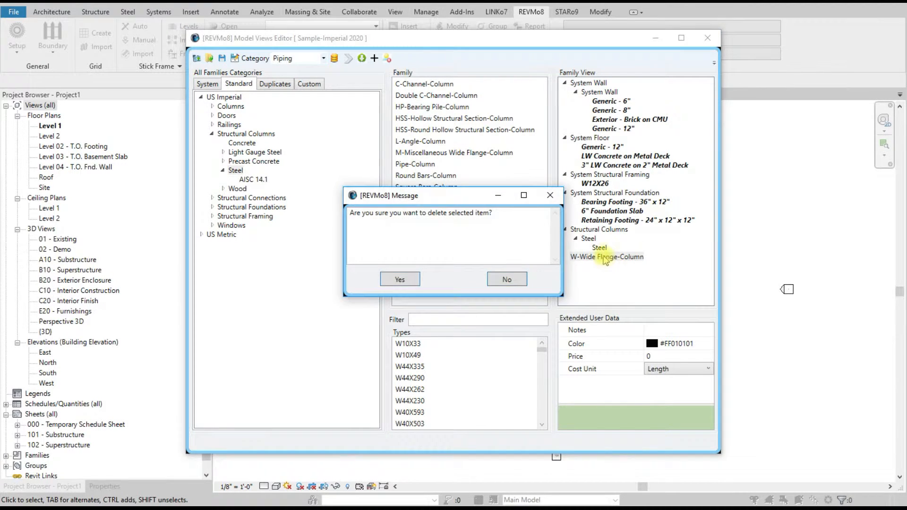
{"action": "left_click", "coordinate": [410, 278]}
{"action": "right_click", "coordinate": [598, 249]}
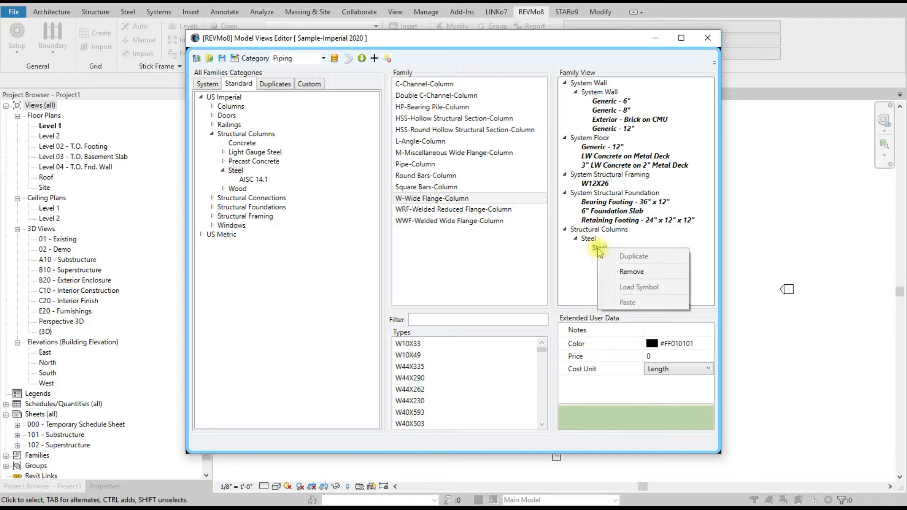
{"action": "left_click", "coordinate": [618, 272]}
{"action": "left_click", "coordinate": [402, 279]}
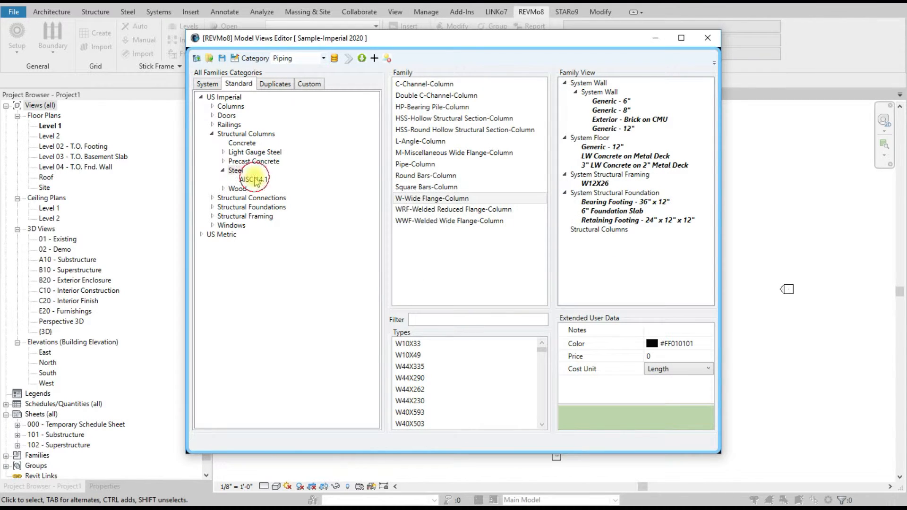
- Nest Steel under Structural Columns in the family view, with AISC 14.1 and its W Shapes-Column family below it
{"action": "left_click", "coordinate": [256, 180]}
{"action": "left_click_drag", "start_coordinate": [263, 182], "coordinate": [572, 248]}
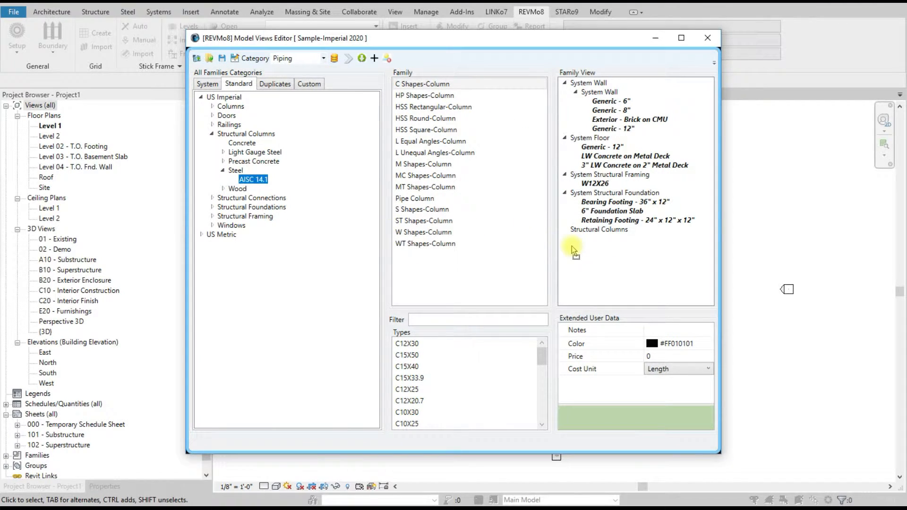
{"action": "left_click_drag", "start_coordinate": [236, 172], "coordinate": [591, 239]}
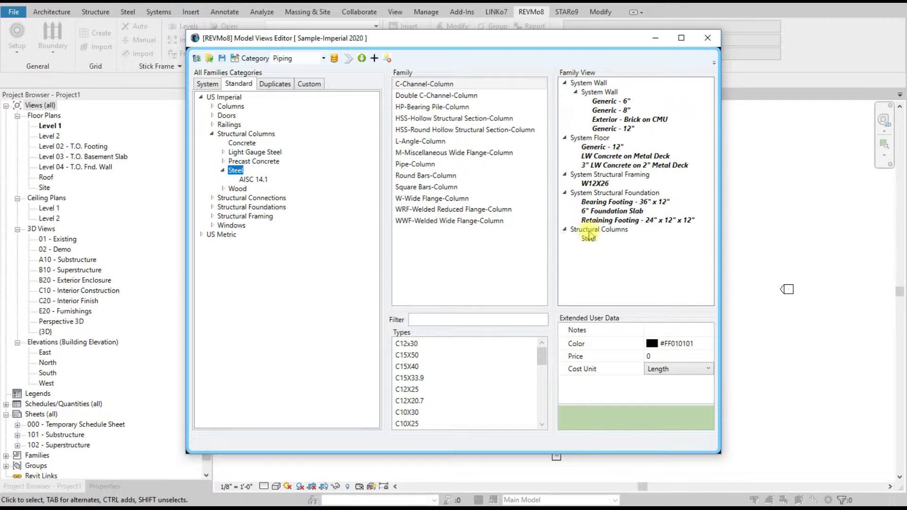
{"action": "left_click_drag", "start_coordinate": [251, 180], "coordinate": [591, 242]}
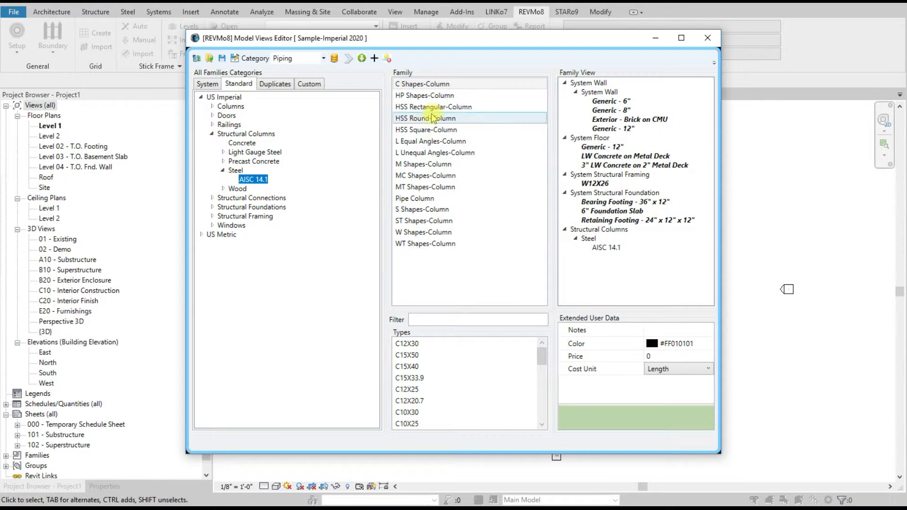
{"action": "left_click", "coordinate": [419, 233]}
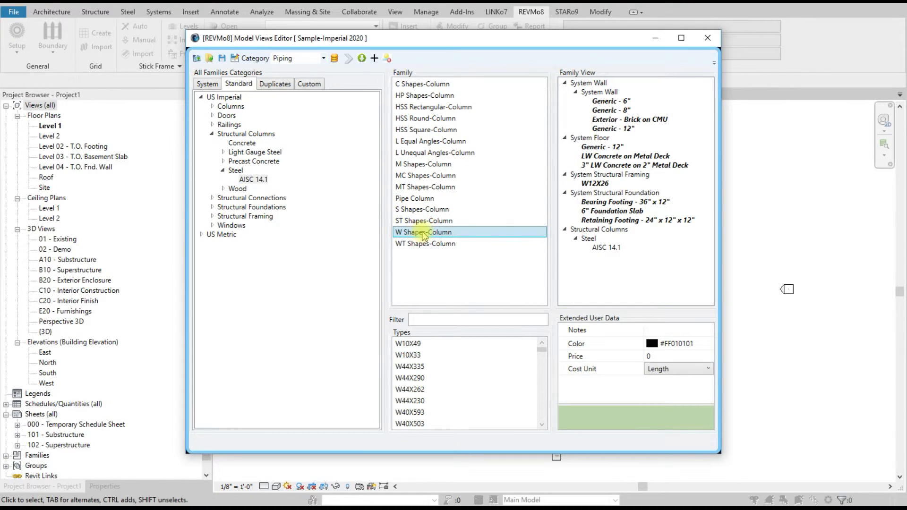
{"action": "left_click_drag", "start_coordinate": [611, 249], "coordinate": [611, 248]}
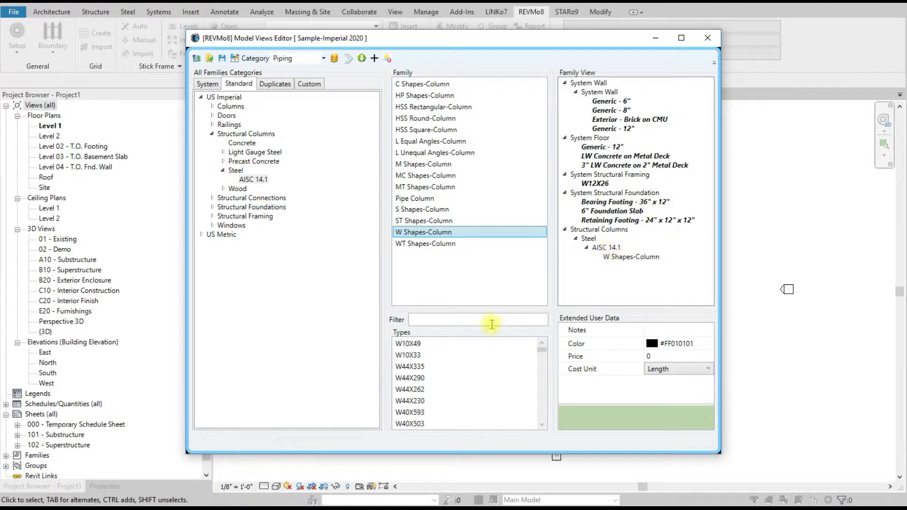
- Copy the types W40X149, W36X487, W36X256 and W36X282 into W Shapes-Column in the family view
{"action": "scroll", "coordinate": [461, 381], "scroll_direction": "down", "scroll_amount": 9}
{"action": "left_click", "coordinate": [450, 355]}
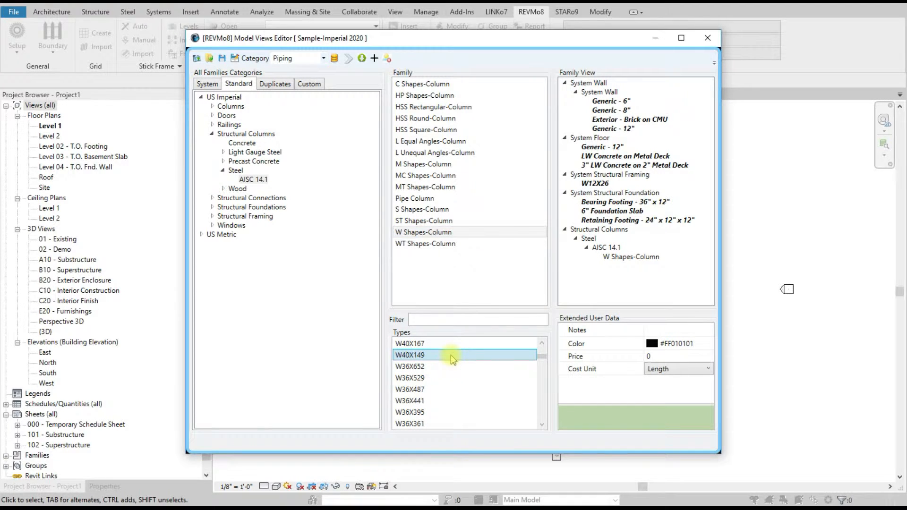
{"action": "left_click", "coordinate": [444, 390], "text": "ctrl"}
{"action": "left_click", "coordinate": [442, 413], "text": "ctrl"}
{"action": "scroll", "coordinate": [442, 416], "scroll_direction": "down", "scroll_amount": 2}
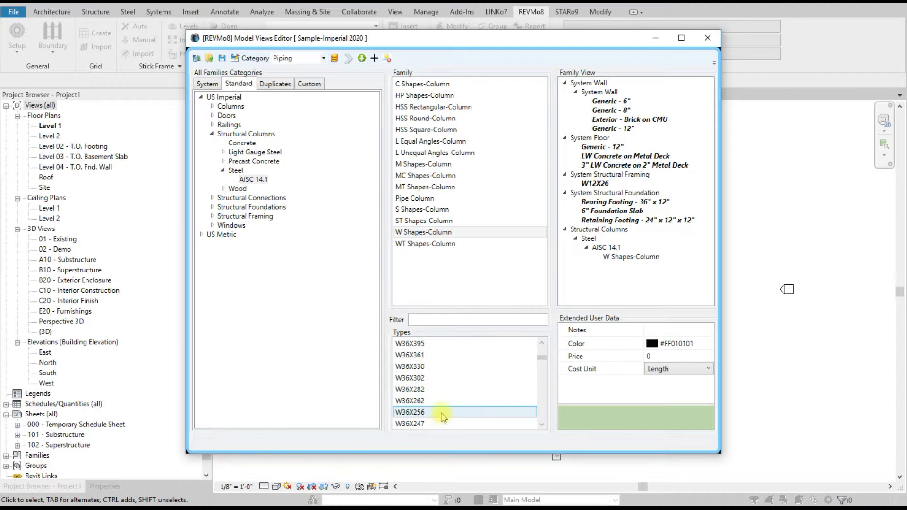
{"action": "left_click", "coordinate": [442, 413], "text": "ctrl"}
{"action": "left_click", "coordinate": [437, 391], "text": "ctrl"}
{"action": "right_click", "coordinate": [436, 389]}
{"action": "left_click", "coordinate": [465, 396]}
{"action": "left_click", "coordinate": [633, 258]}
{"action": "right_click", "coordinate": [645, 259]}
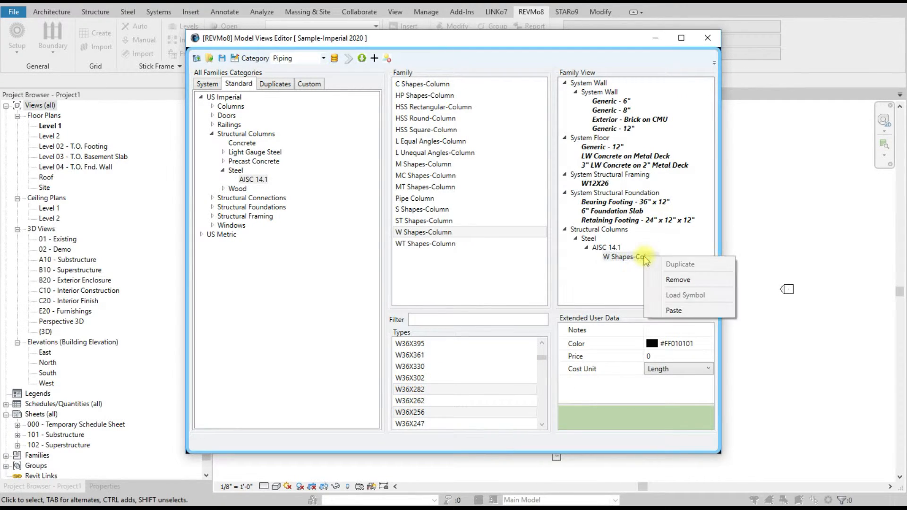
{"action": "left_click", "coordinate": [674, 311]}
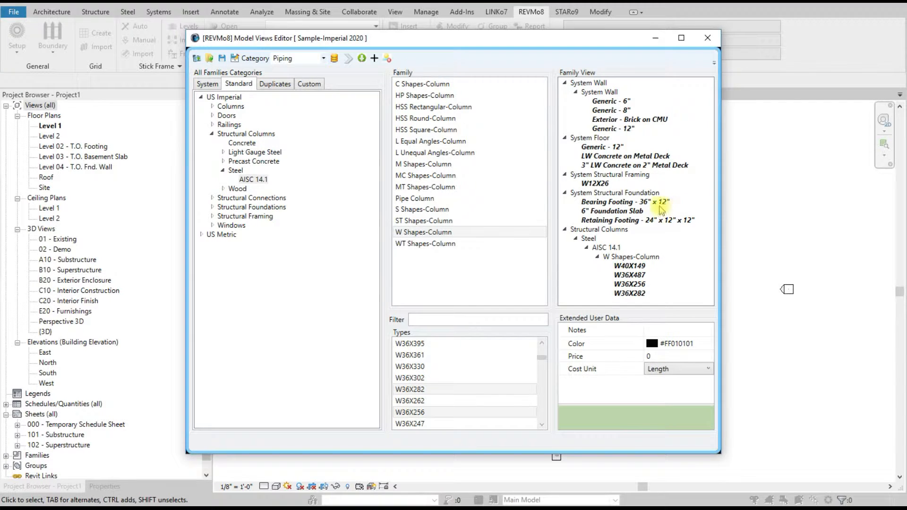
- Collapse all categories in the family view and expand only Structural Columns
{"action": "left_click", "coordinate": [565, 230]}
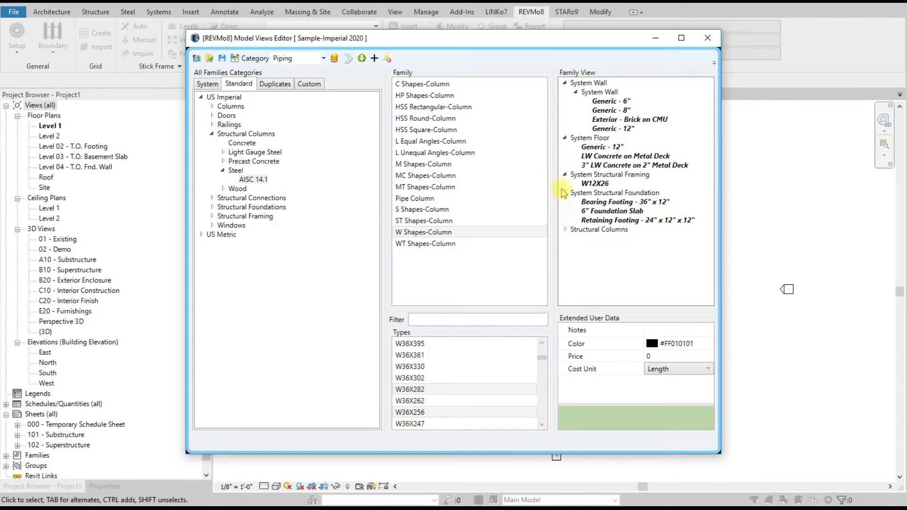
{"action": "left_click", "coordinate": [564, 193]}
{"action": "left_click", "coordinate": [564, 174]}
{"action": "left_click", "coordinate": [565, 138]}
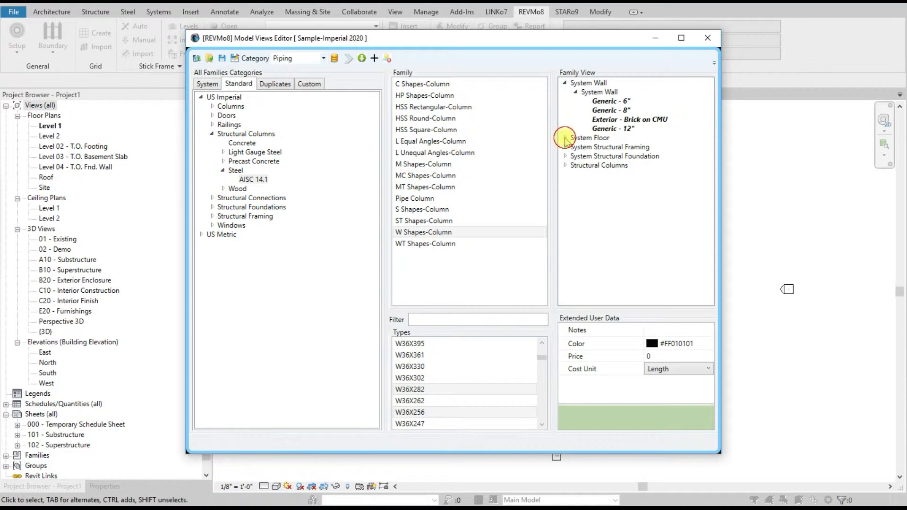
{"action": "left_click", "coordinate": [565, 83]}
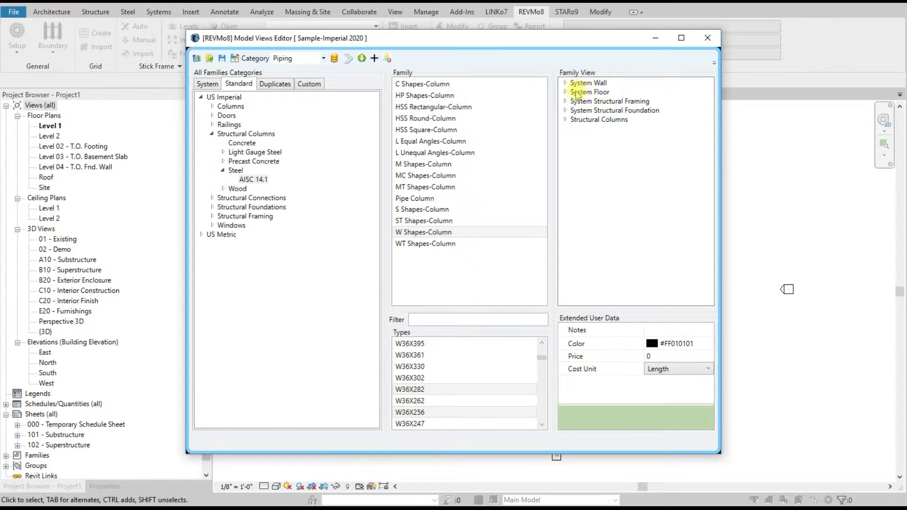
{"action": "left_click", "coordinate": [566, 120]}
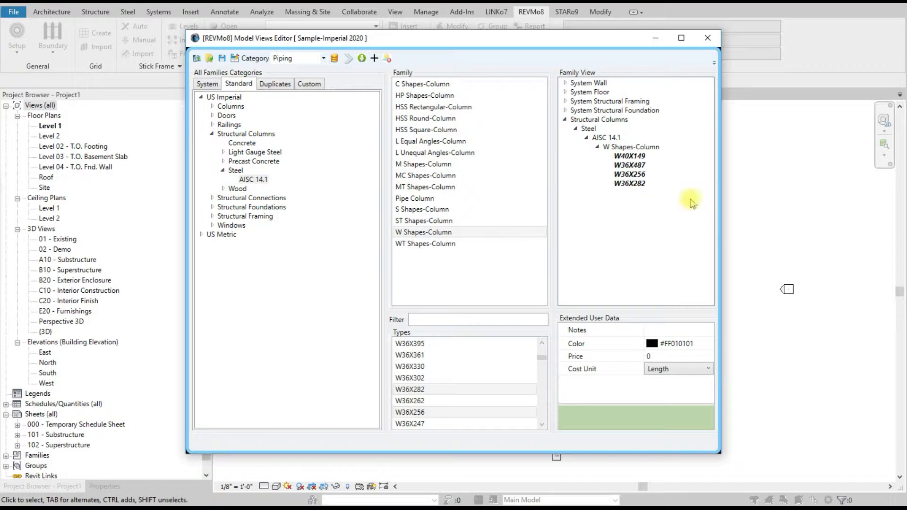
- Load the symbol of the W40X149 column type from the family view into the project
{"action": "left_click", "coordinate": [642, 158]}
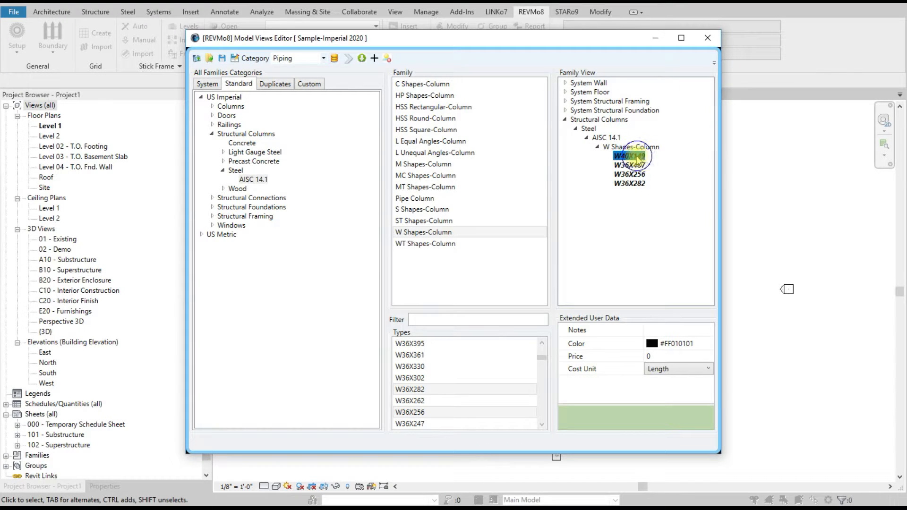
{"action": "right_click", "coordinate": [636, 157]}
{"action": "left_click", "coordinate": [629, 158]}
{"action": "right_click", "coordinate": [628, 157]}
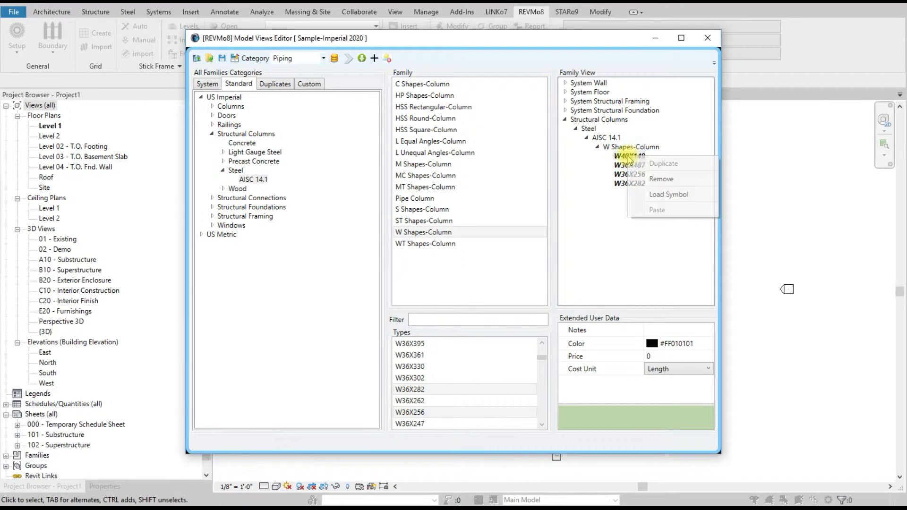
{"action": "left_click", "coordinate": [675, 195]}
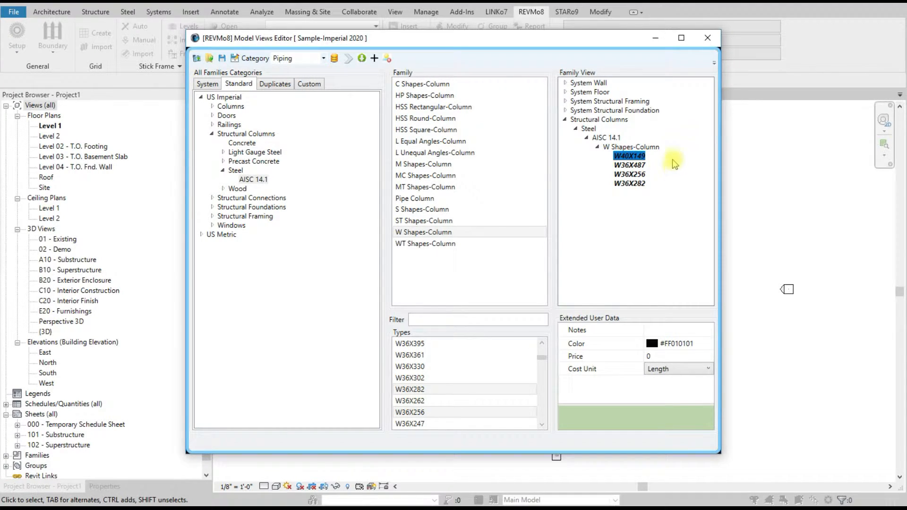
- Start duplicating the W40X149 type and save the modified modeling view as SampleImperial2020 in the Shared folder
{"action": "right_click", "coordinate": [635, 156]}
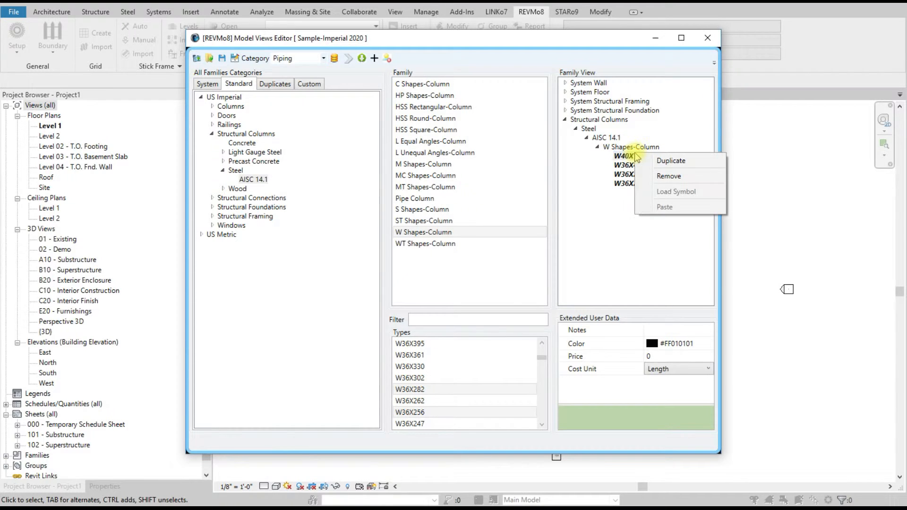
{"action": "left_click", "coordinate": [677, 162]}
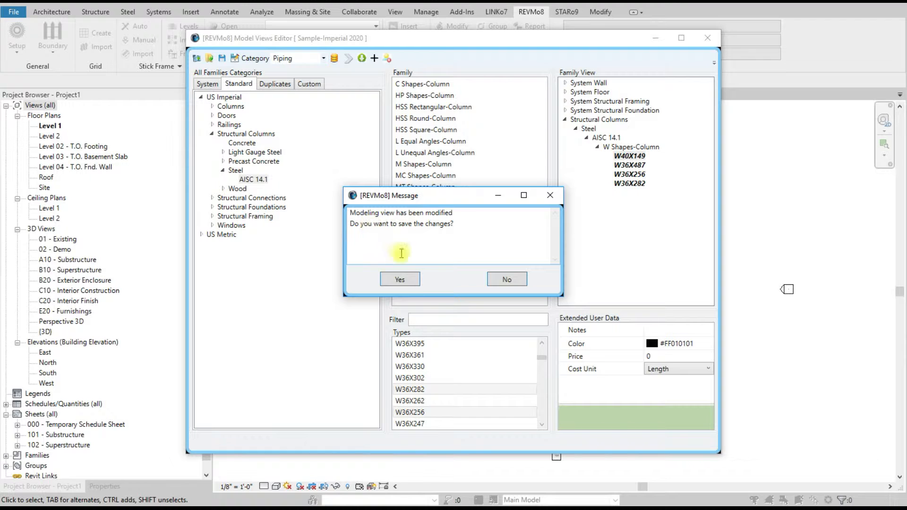
{"action": "left_click", "coordinate": [400, 280]}
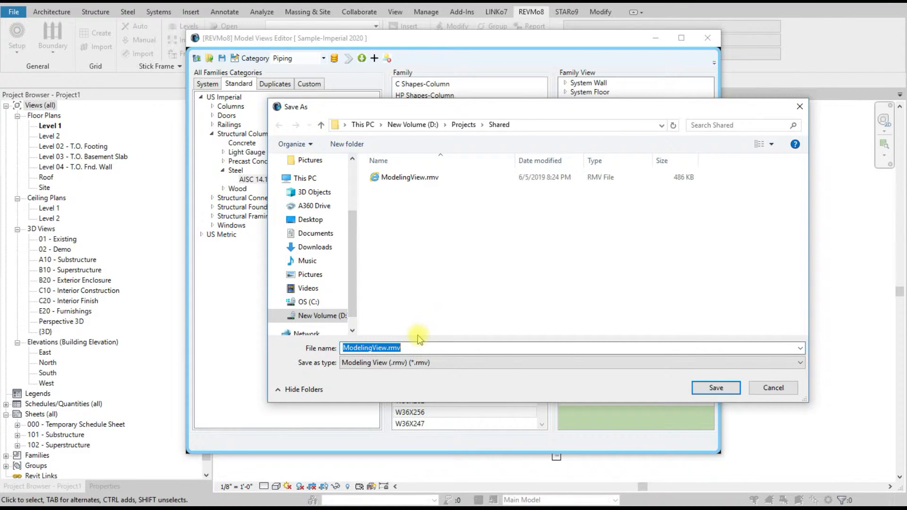
{"action": "type", "text": "SampleI"}
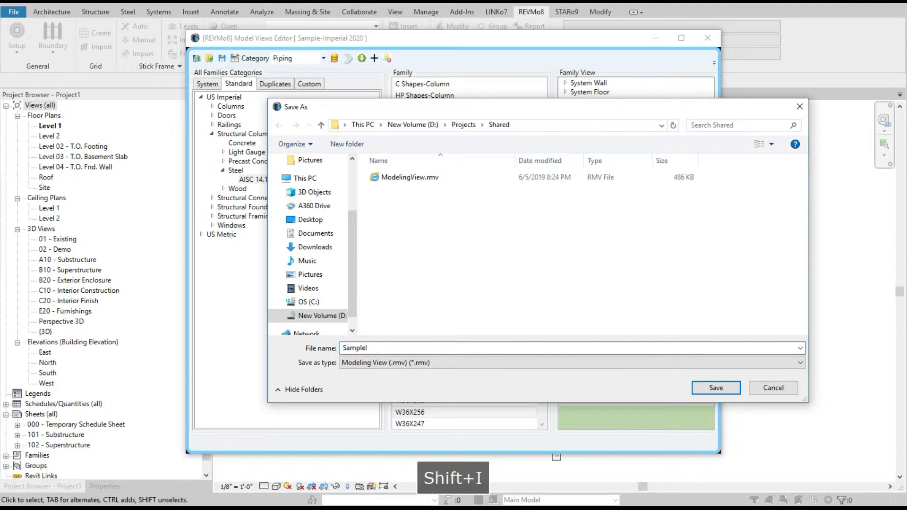
{"action": "type", "text": "mp3r"}
{"action": "key", "text": "BackSpace"}
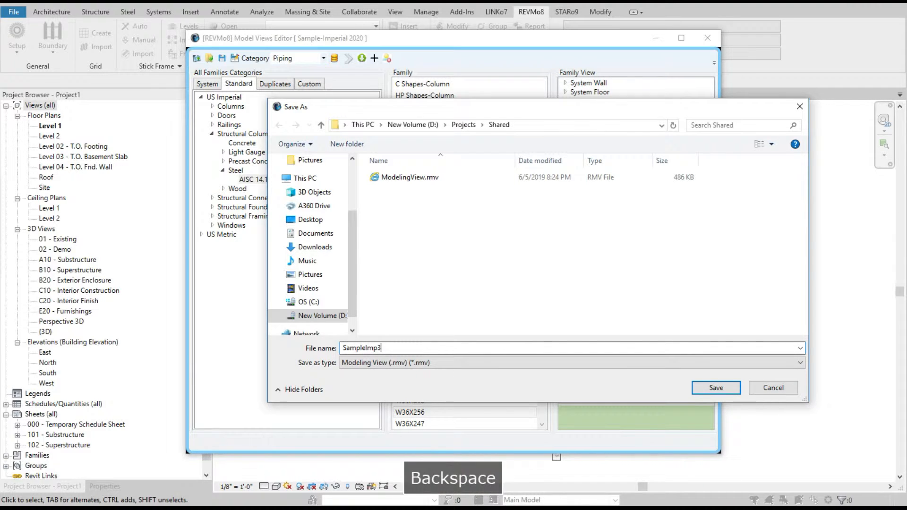
{"action": "type", "text": "eri"}
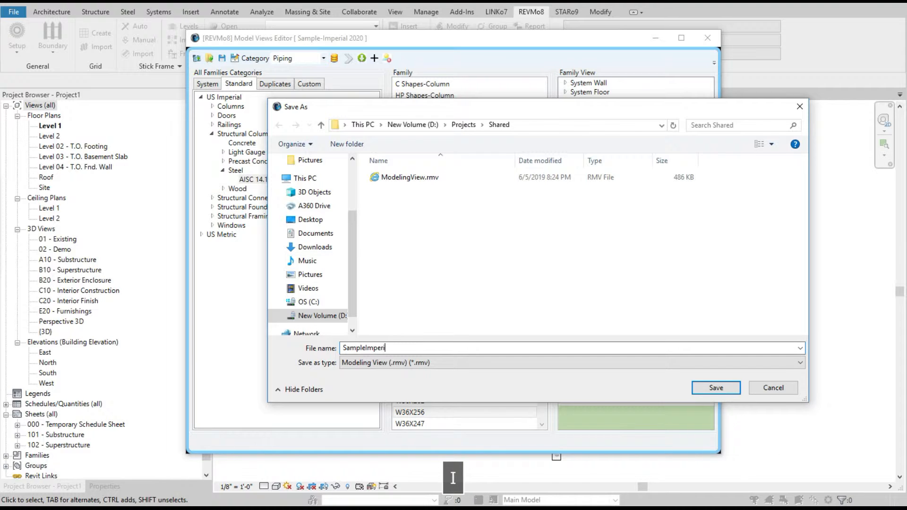
{"action": "type", "text": "al2020"}
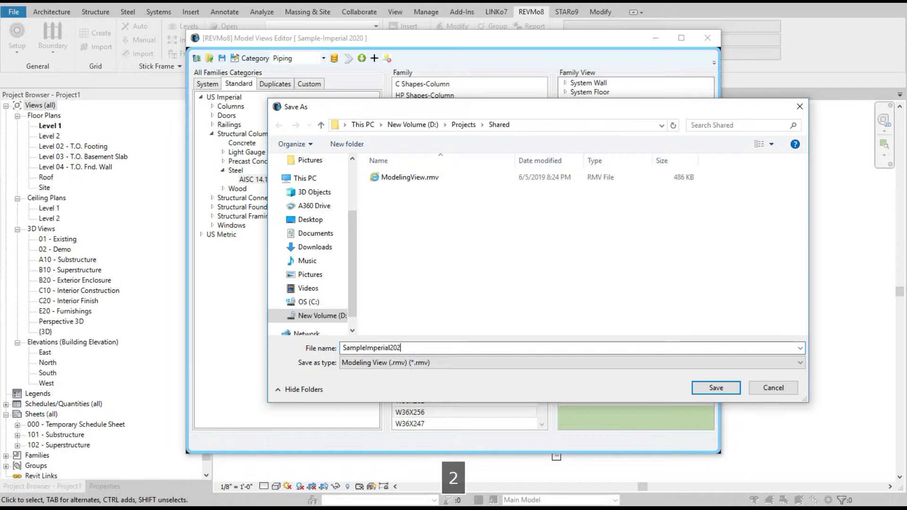
{"action": "left_click", "coordinate": [714, 387]}
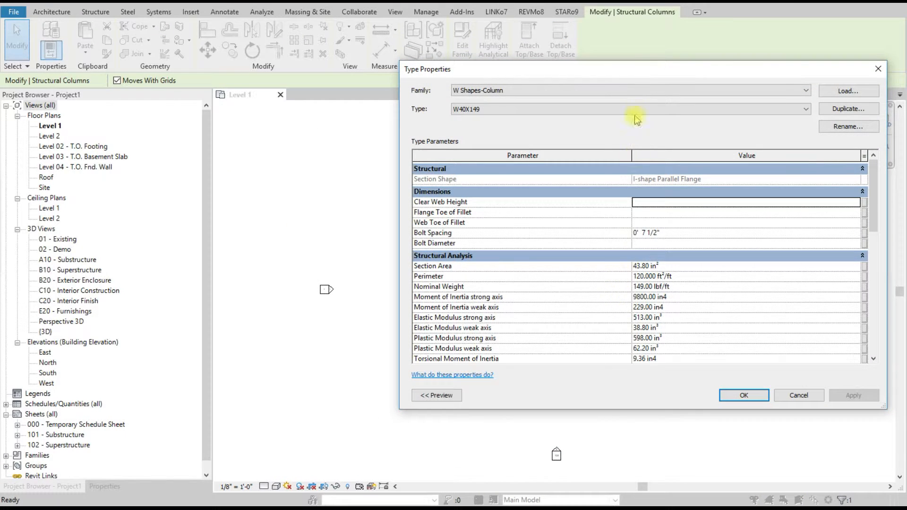
- Duplicate the W40X149 column type under the name "W40X149 Duplicate" and accept its type properties
{"action": "left_click_drag", "start_coordinate": [649, 70], "coordinate": [523, 67]}
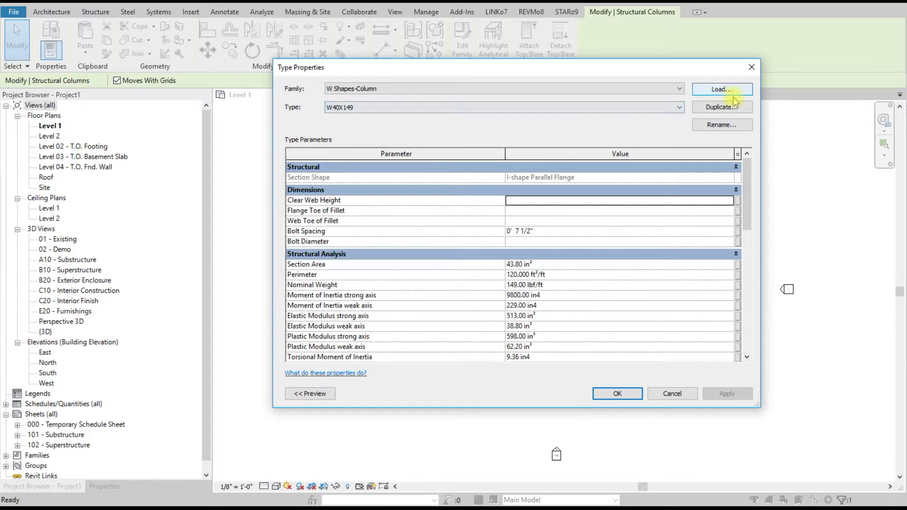
{"action": "left_click", "coordinate": [723, 108]}
{"action": "left_click", "coordinate": [514, 232]}
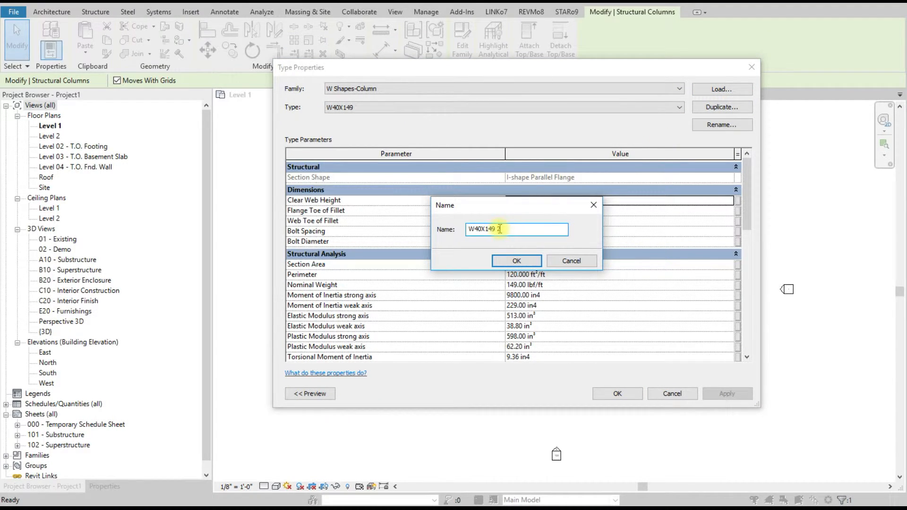
{"action": "key", "text": "BackSpace"}
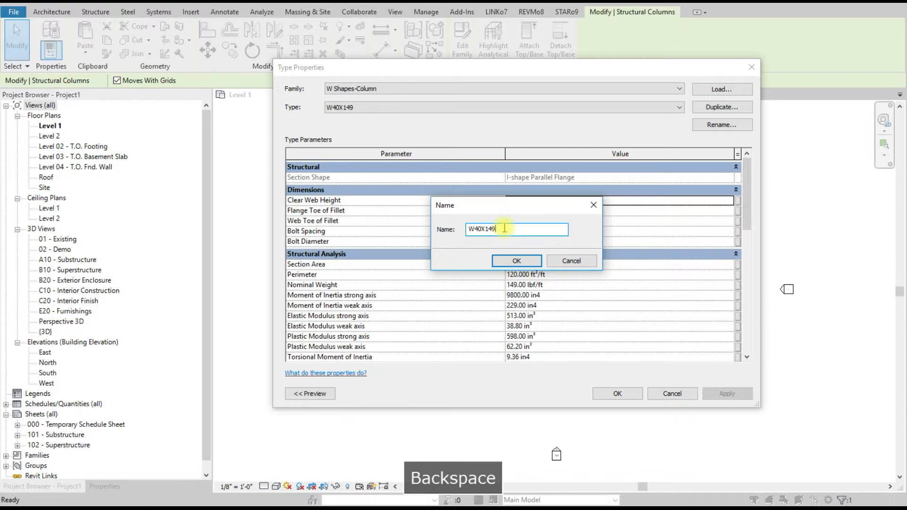
{"action": "type", "text": "Du"}
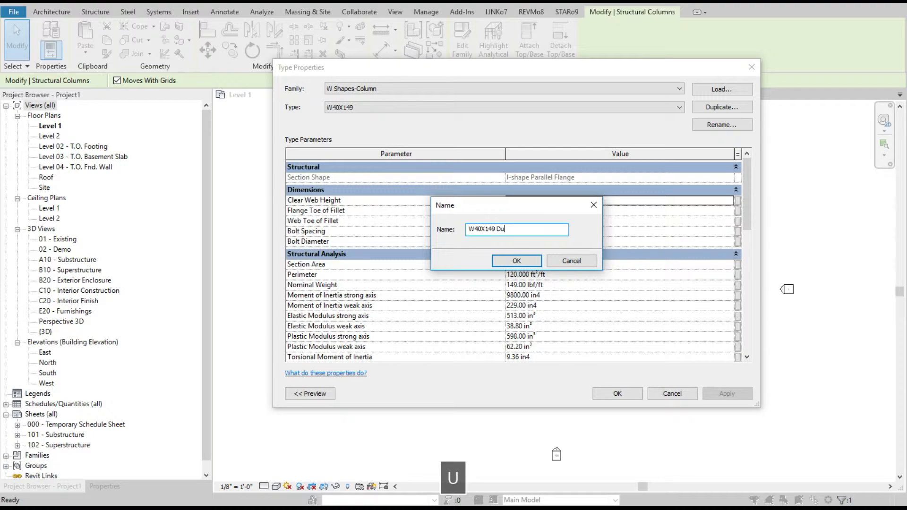
{"action": "type", "text": "plicate"}
{"action": "left_click", "coordinate": [530, 263]}
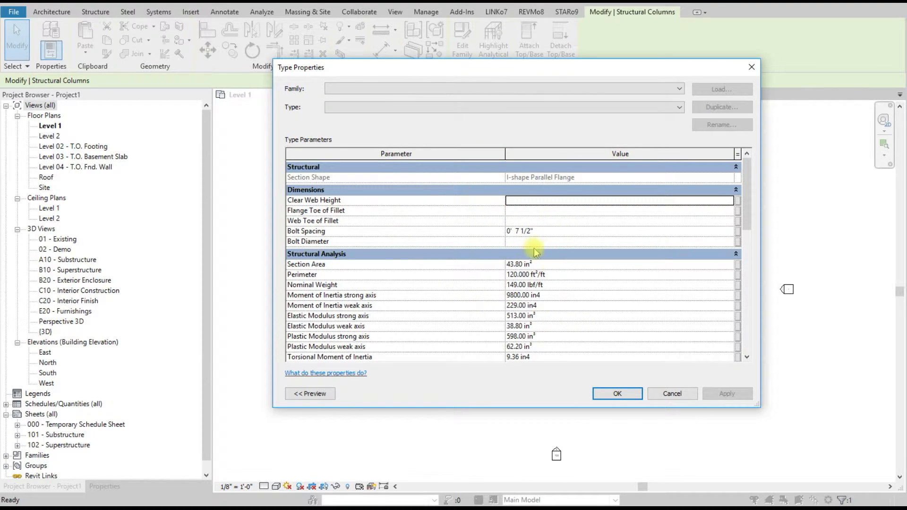
{"action": "left_click", "coordinate": [624, 394]}
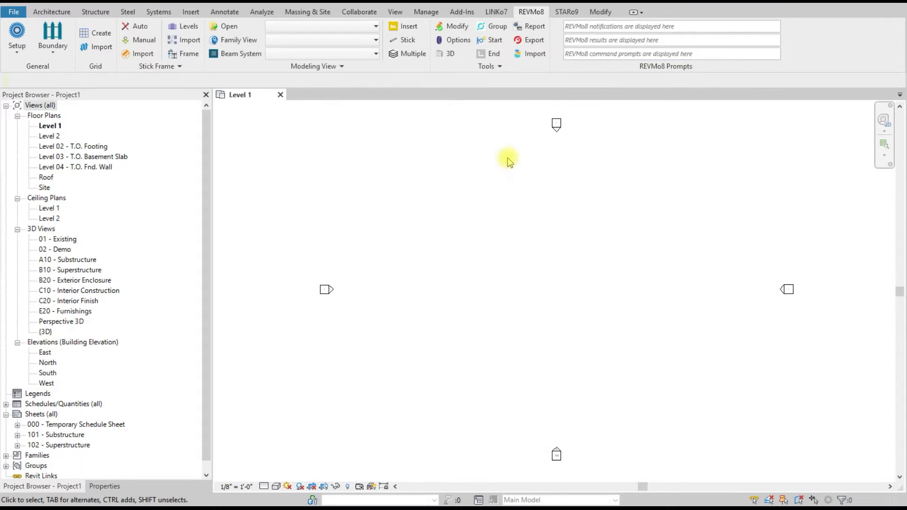
- Reopen the Family View Editor and add the W40X149 Duplicate type to W Shapes-Column in the family view
{"action": "left_click", "coordinate": [321, 66]}
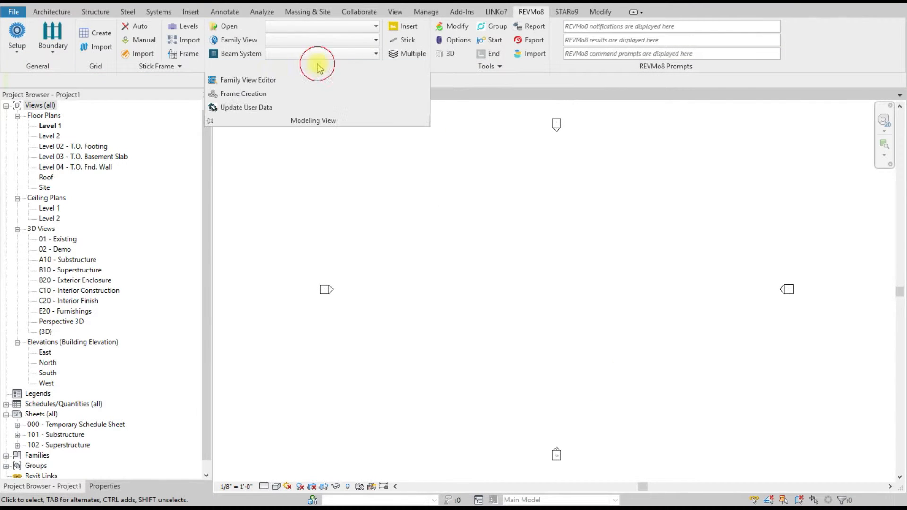
{"action": "left_click", "coordinate": [263, 78]}
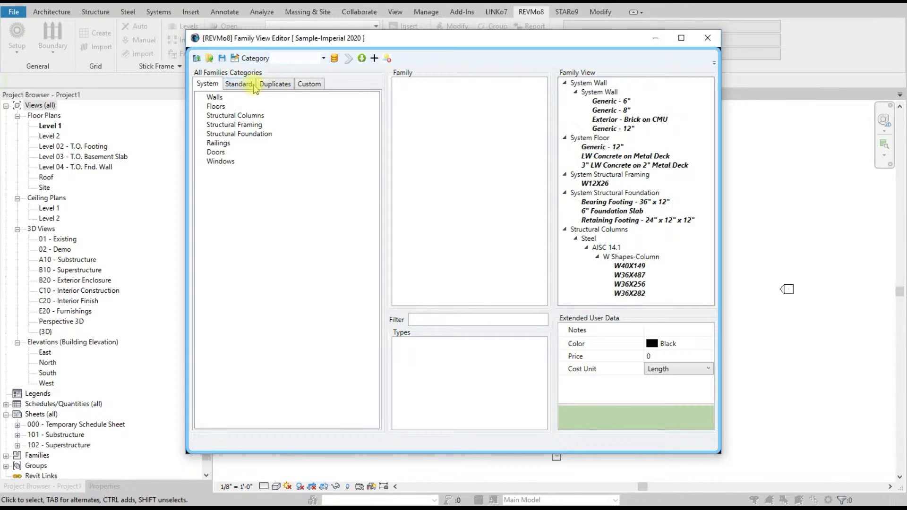
{"action": "left_click", "coordinate": [269, 85]}
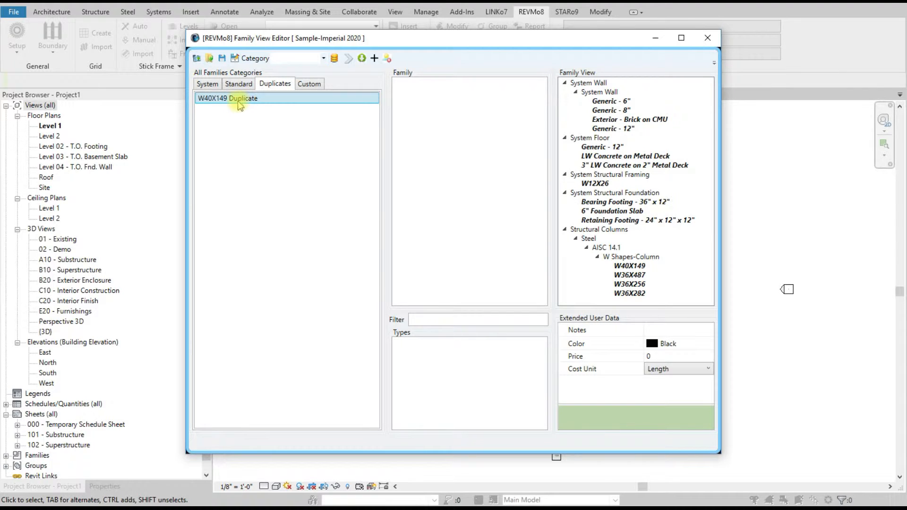
{"action": "left_click_drag", "start_coordinate": [238, 104], "coordinate": [660, 259]}
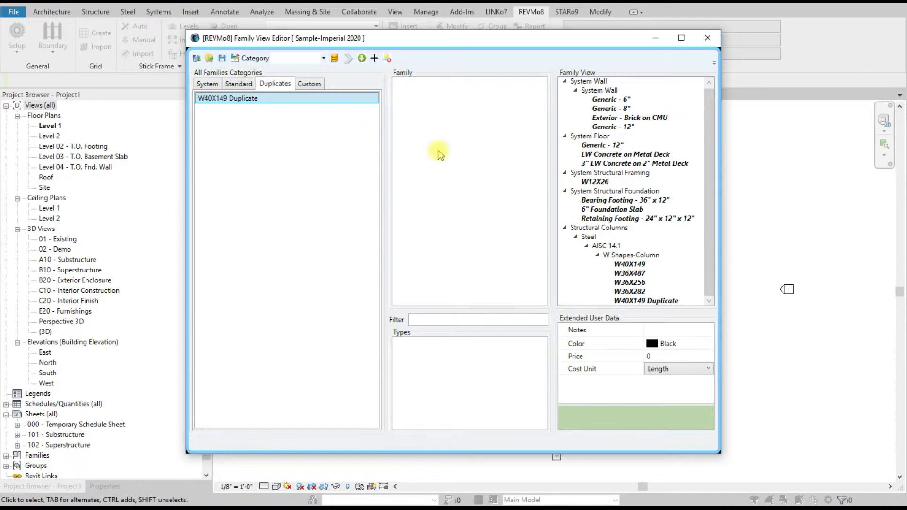
{"action": "left_click", "coordinate": [235, 58]}
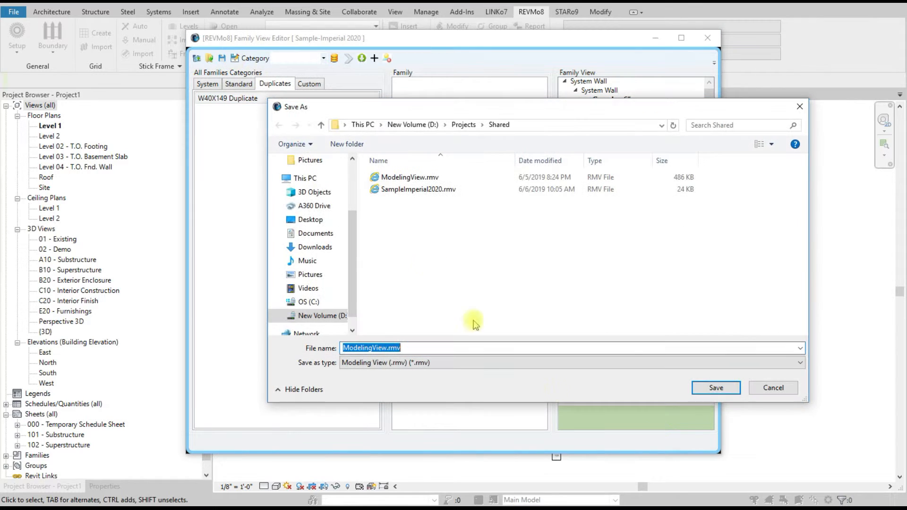
{"action": "left_click", "coordinate": [775, 388]}
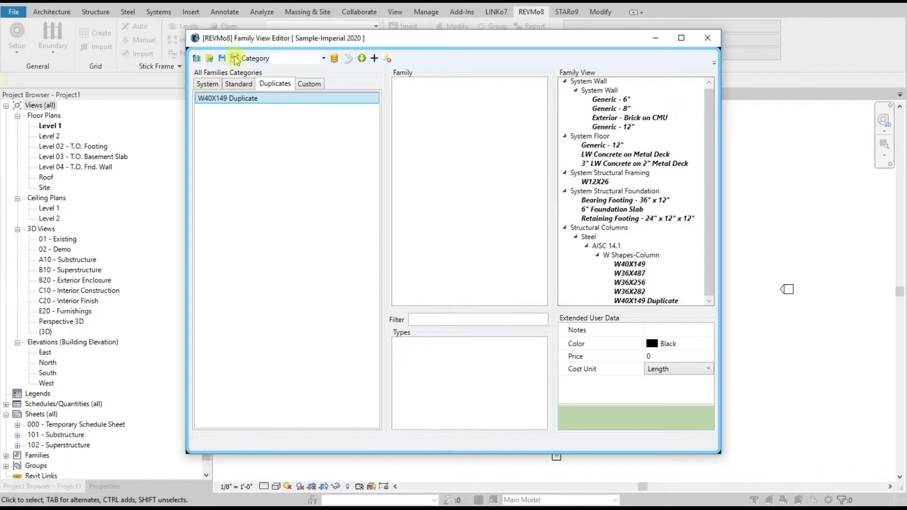
{"action": "left_click", "coordinate": [333, 58]}
{"action": "left_click", "coordinate": [577, 374]}
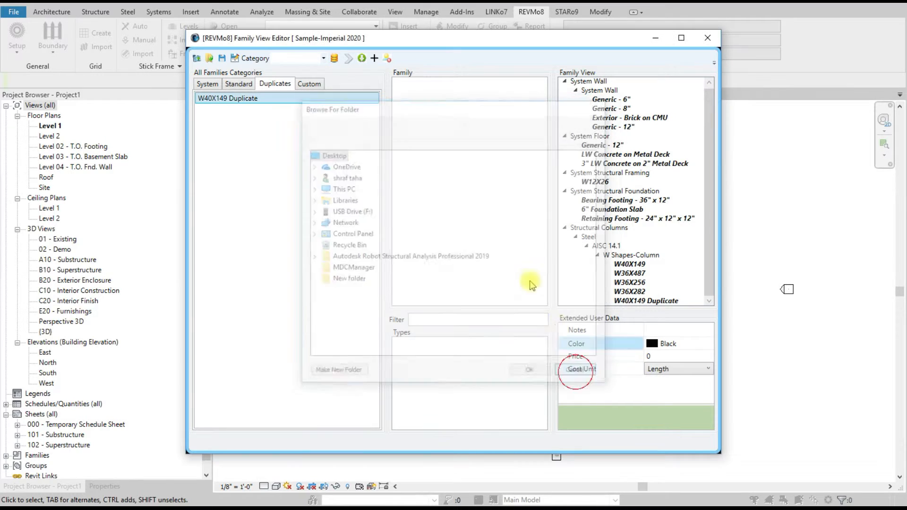
{"action": "left_click", "coordinate": [334, 58]}
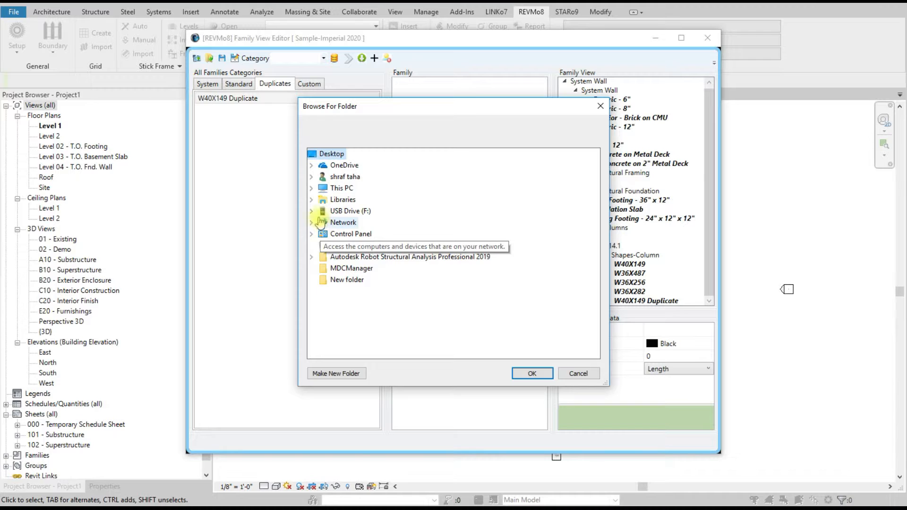
{"action": "left_click", "coordinate": [311, 189]}
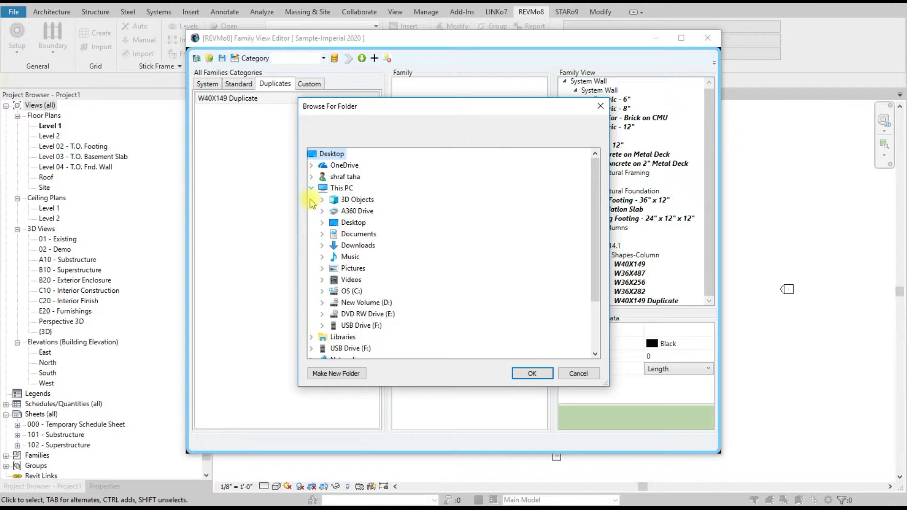
{"action": "left_click", "coordinate": [322, 292]}
{"action": "scroll", "coordinate": [324, 299], "scroll_direction": "down", "scroll_amount": 5}
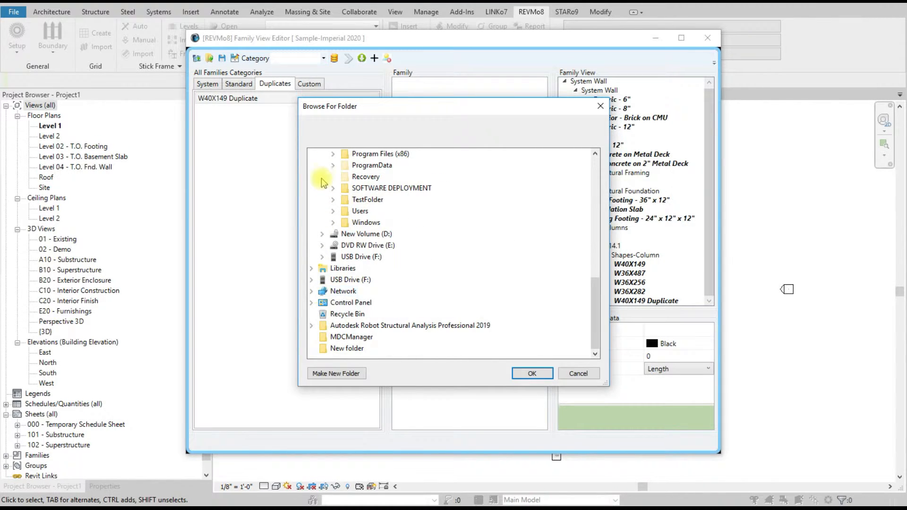
{"action": "left_click", "coordinate": [332, 165]}
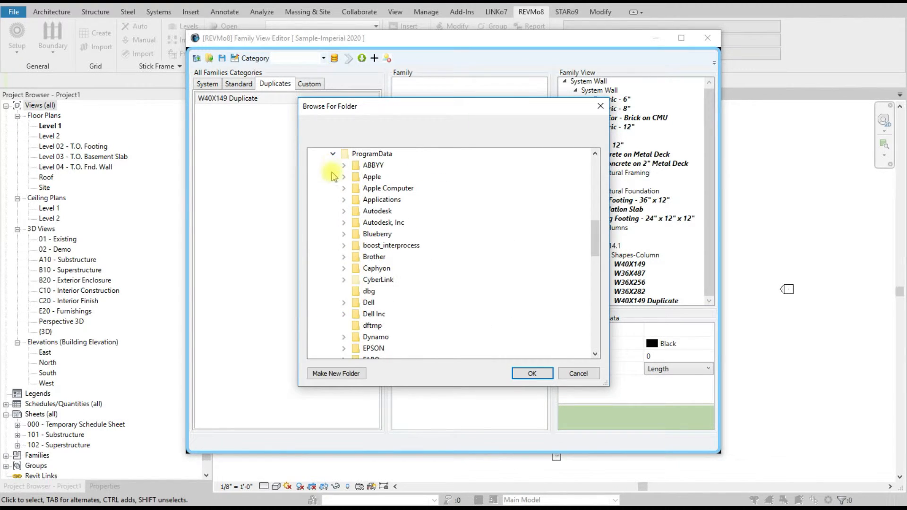
{"action": "left_click", "coordinate": [344, 212]}
{"action": "scroll", "coordinate": [486, 251], "scroll_direction": "down", "scroll_amount": 12}
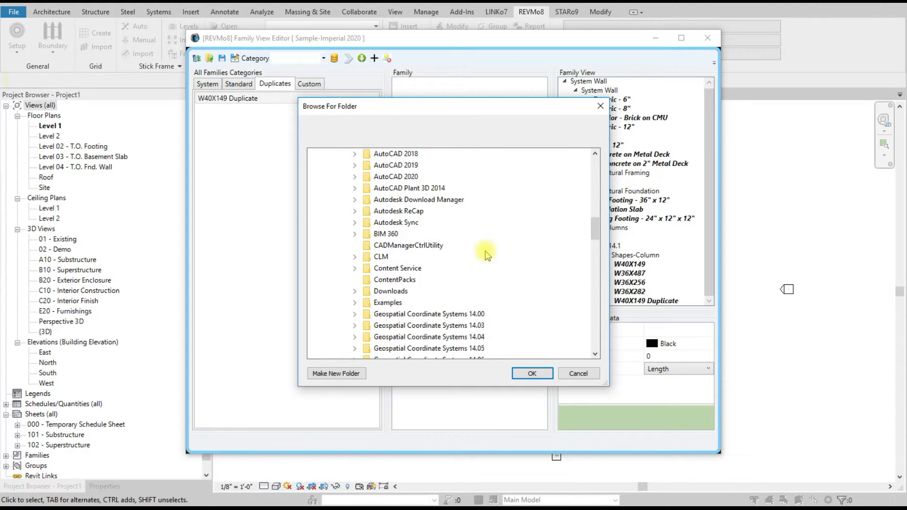
{"action": "scroll", "coordinate": [486, 251], "scroll_direction": "down", "scroll_amount": 4}
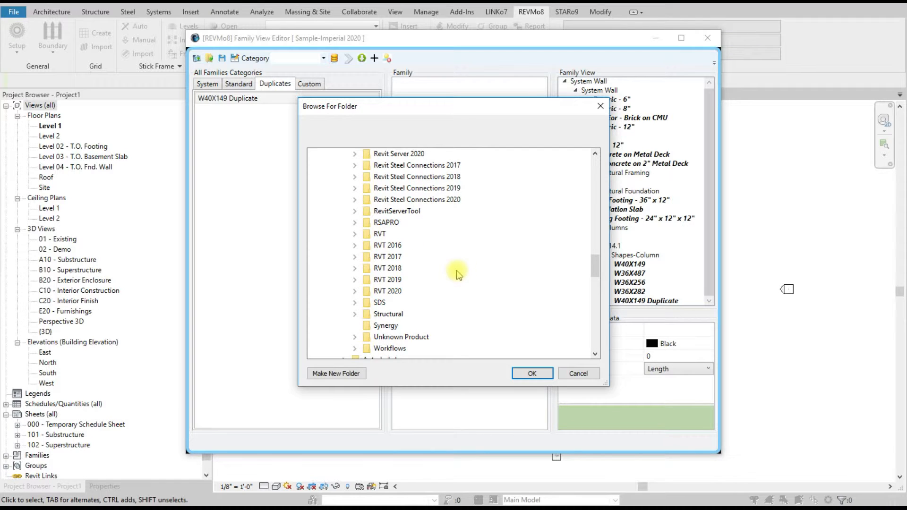
{"action": "scroll", "coordinate": [457, 275], "scroll_direction": "down", "scroll_amount": 1}
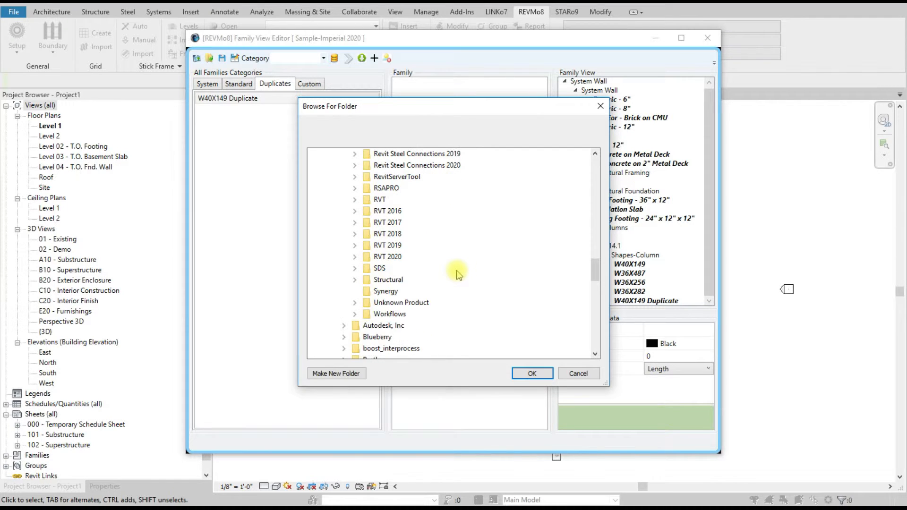
{"action": "left_click", "coordinate": [354, 256]}
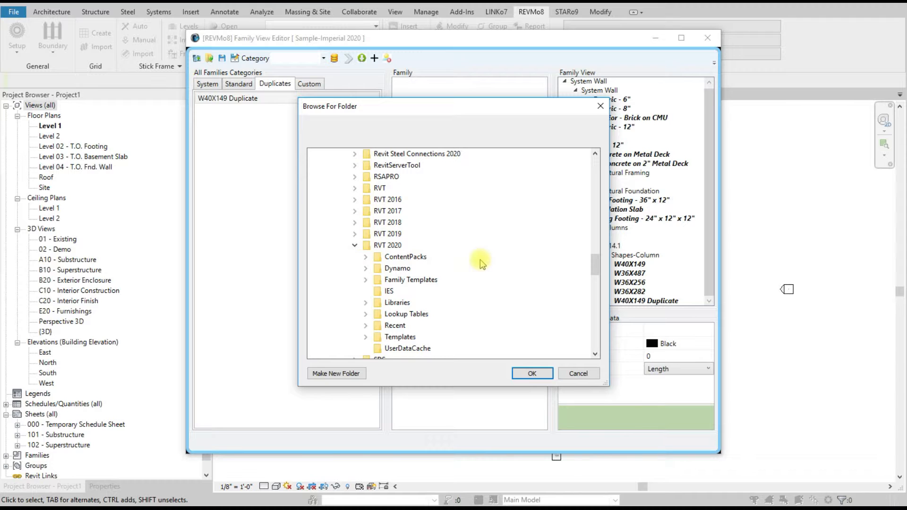
{"action": "left_click", "coordinate": [582, 372]}
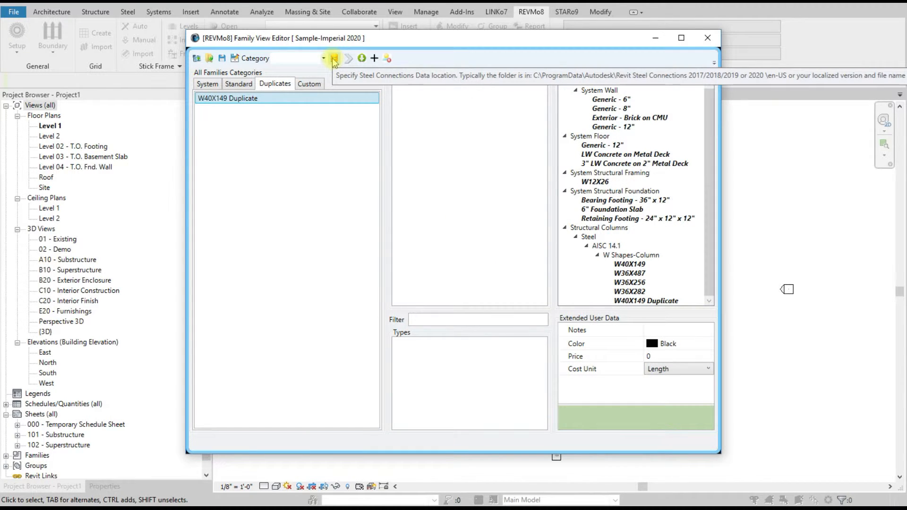
- Set the Steel Connections data location to the en-US folder in C:\ProgramData\Autodesk\Revit Steel Connections 2020
{"action": "left_click", "coordinate": [333, 59]}
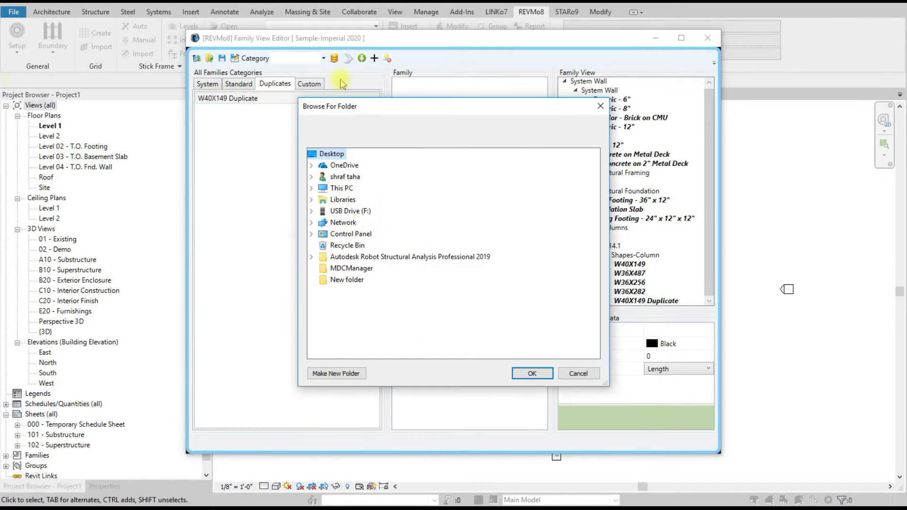
{"action": "left_click", "coordinate": [312, 188]}
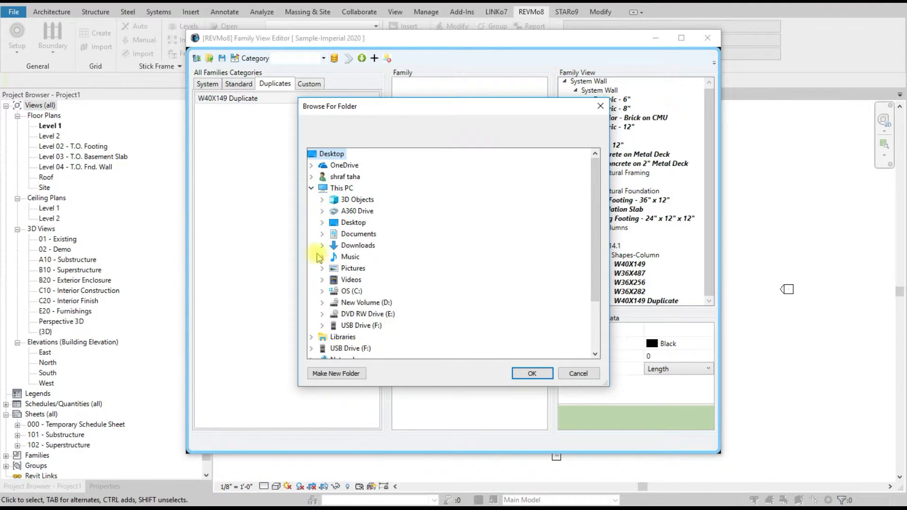
{"action": "left_click", "coordinate": [321, 293]}
{"action": "scroll", "coordinate": [323, 295], "scroll_direction": "down", "scroll_amount": 5}
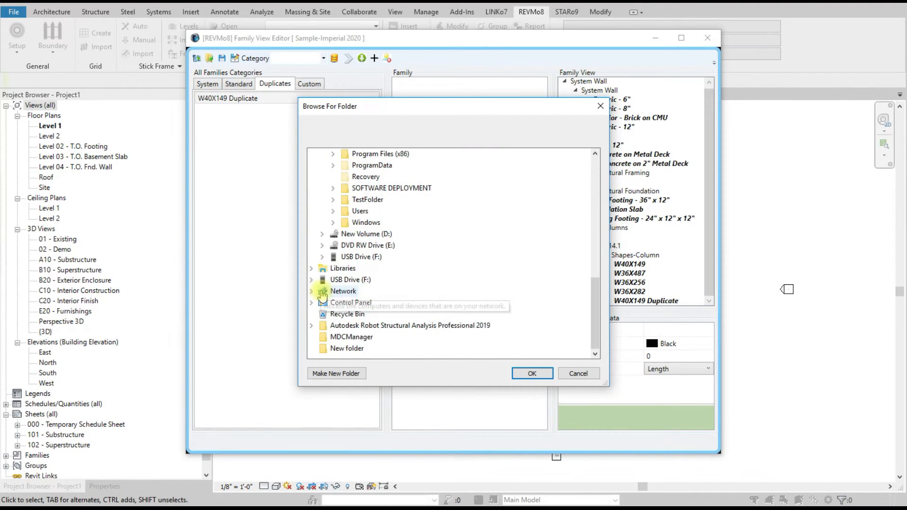
{"action": "scroll", "coordinate": [330, 231], "scroll_direction": "up", "scroll_amount": 2}
{"action": "left_click", "coordinate": [333, 234]}
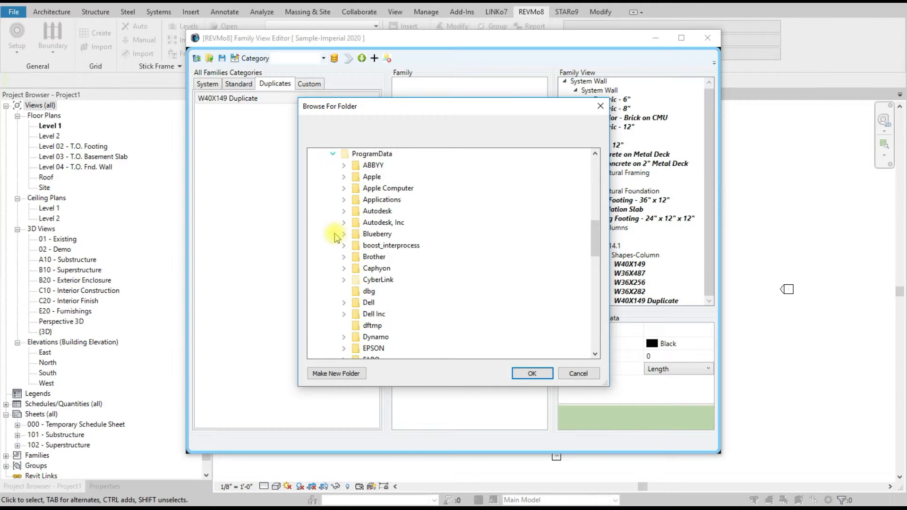
{"action": "left_click", "coordinate": [344, 215]}
{"action": "scroll", "coordinate": [352, 227], "scroll_direction": "down", "scroll_amount": 6}
{"action": "scroll", "coordinate": [356, 238], "scroll_direction": "down", "scroll_amount": 2}
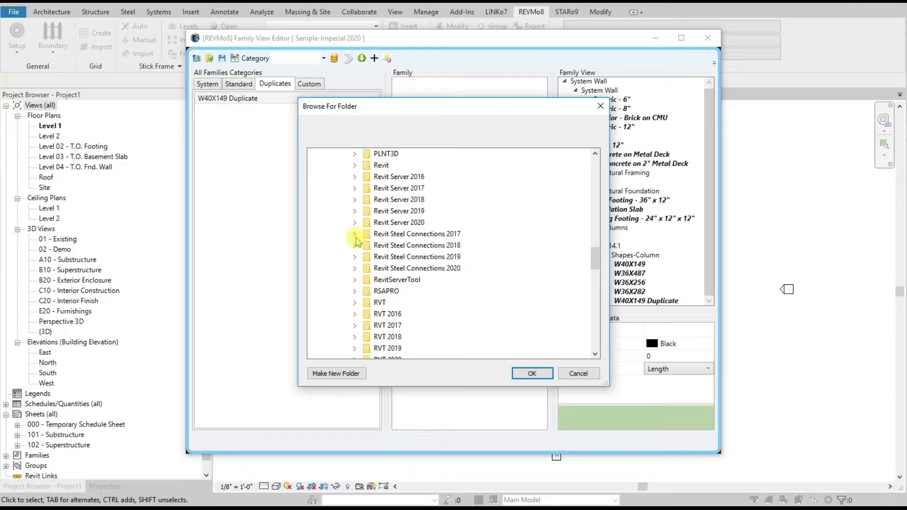
{"action": "left_click", "coordinate": [356, 268]}
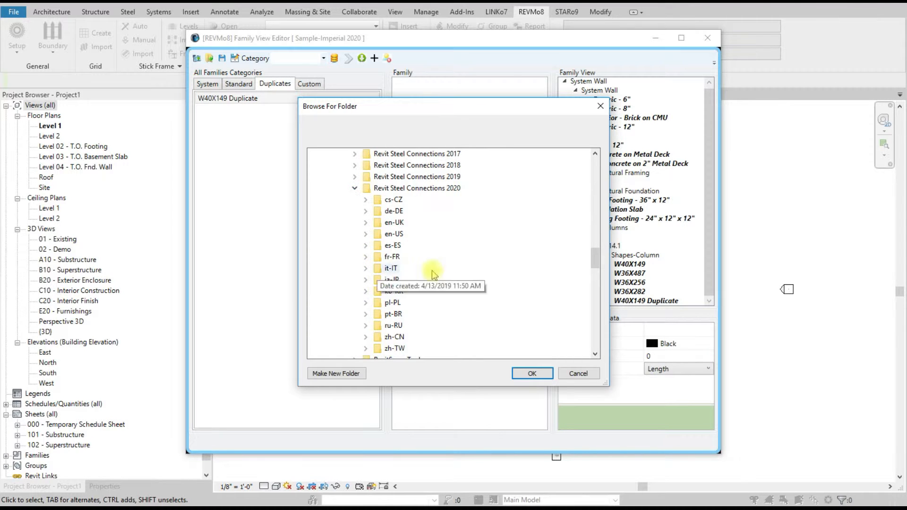
{"action": "scroll", "coordinate": [449, 275], "scroll_direction": "down", "scroll_amount": 1}
{"action": "scroll", "coordinate": [449, 275], "scroll_direction": "up", "scroll_amount": 1}
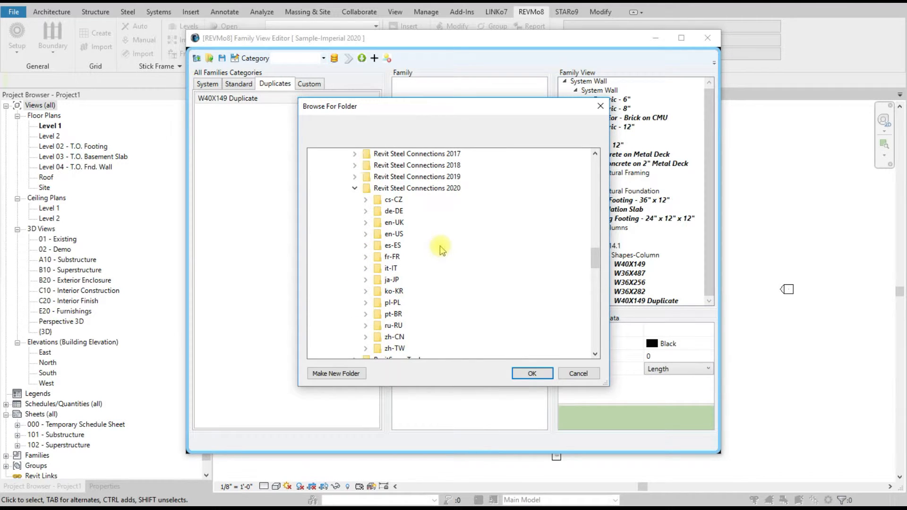
{"action": "double_click", "coordinate": [395, 234]}
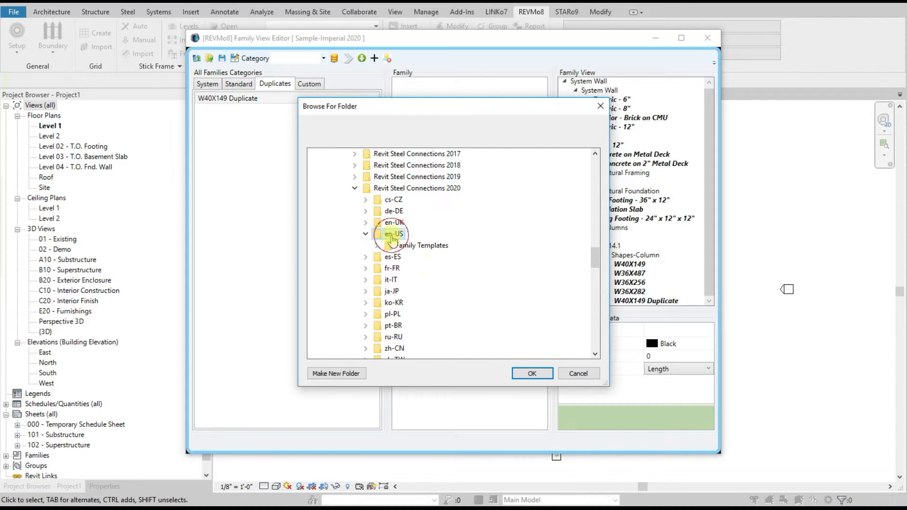
{"action": "left_click", "coordinate": [530, 374]}
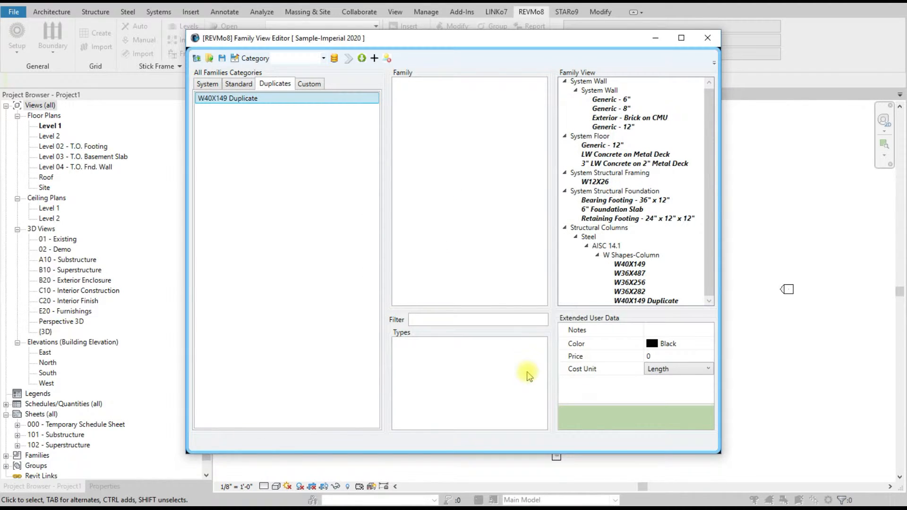
- Examine the standard Steel Connections families in the categories from Plates at beam through General bracings
{"action": "left_click", "coordinate": [240, 85]}
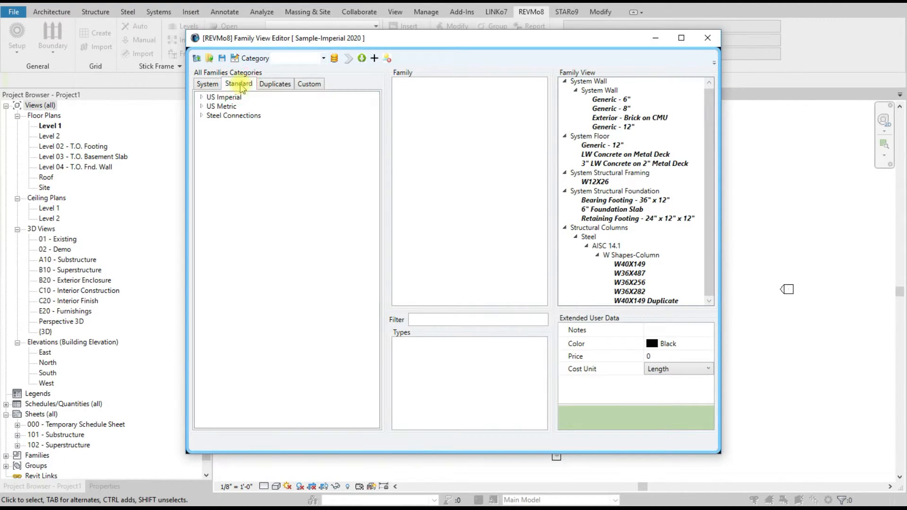
{"action": "left_click", "coordinate": [202, 116]}
{"action": "left_click", "coordinate": [239, 124]}
{"action": "left_click", "coordinate": [243, 134]}
{"action": "left_click", "coordinate": [244, 144]}
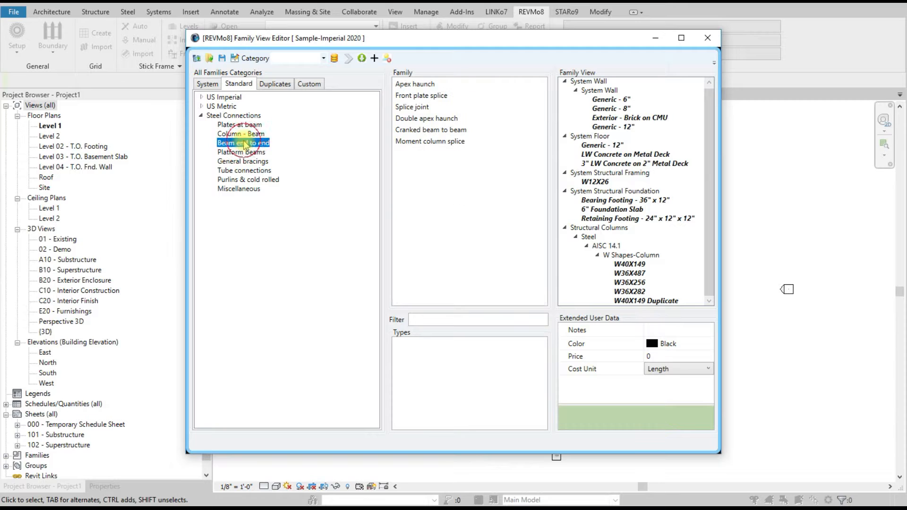
{"action": "left_click", "coordinate": [244, 152]}
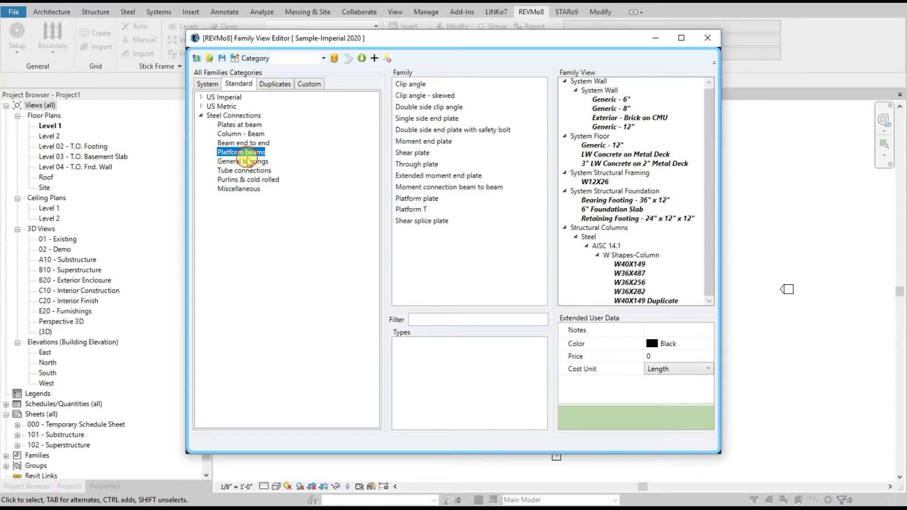
{"action": "left_click", "coordinate": [246, 162]}
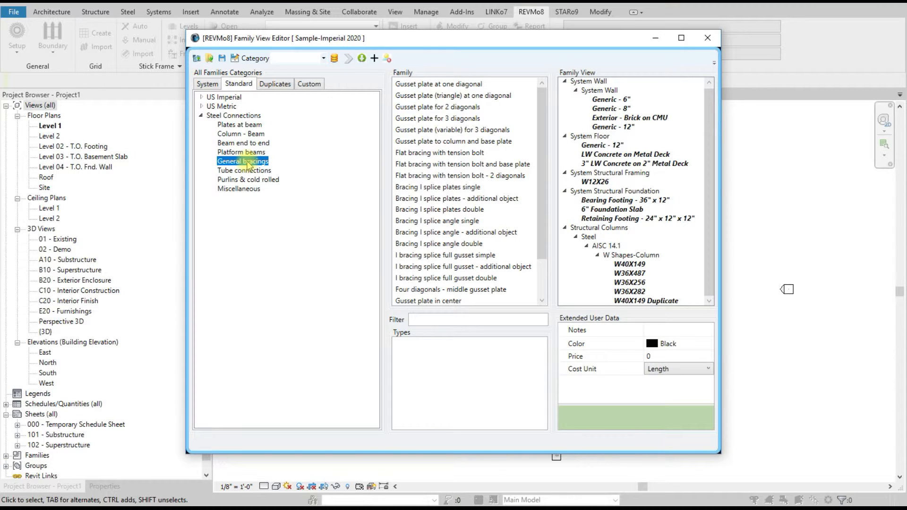
- Add the user-defined category Architectural to the family view and collapse the Steel Connections list
{"action": "left_click", "coordinate": [202, 115]}
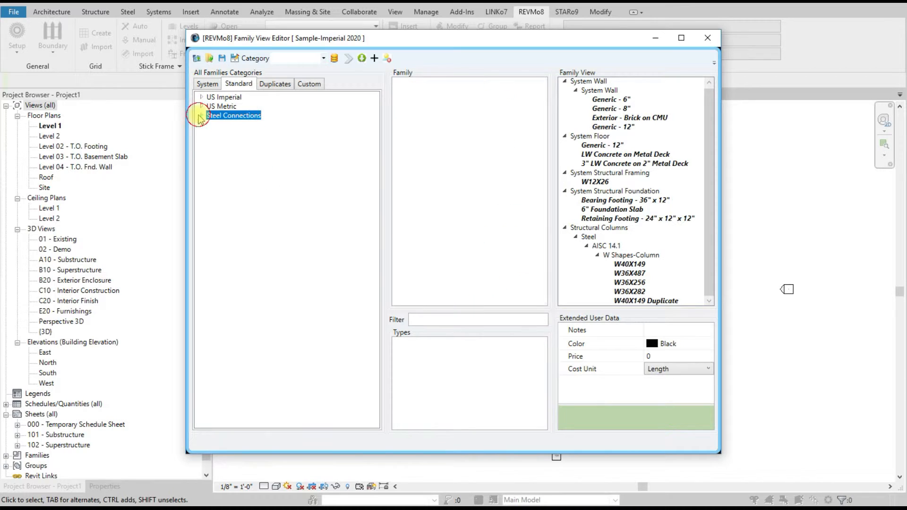
{"action": "left_click", "coordinate": [323, 58]}
{"action": "left_click", "coordinate": [295, 68]}
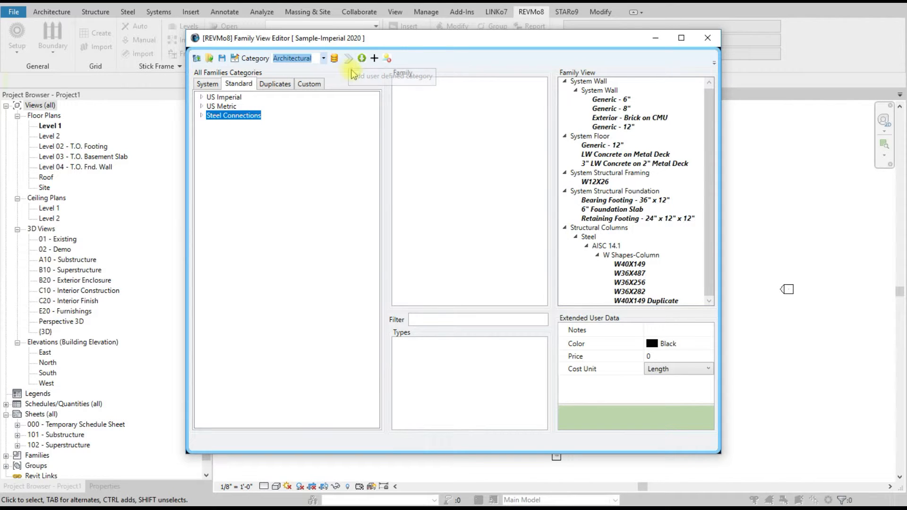
{"action": "left_click", "coordinate": [362, 58]}
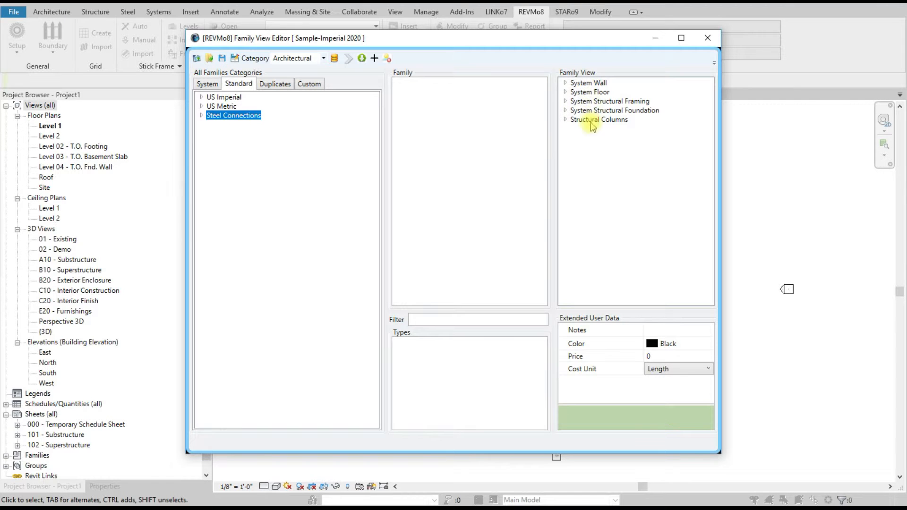
{"action": "left_click", "coordinate": [348, 58]}
{"action": "left_click", "coordinate": [590, 129]}
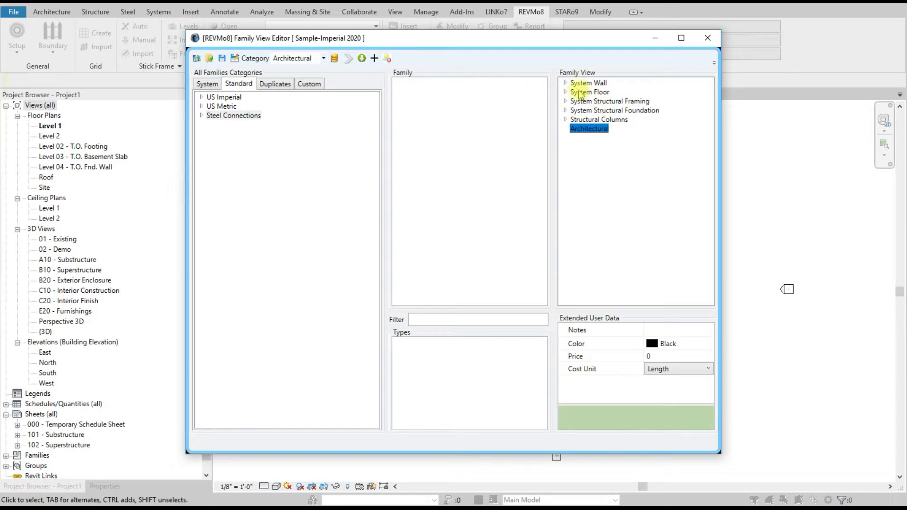
- Choose the W40X149 column type in the family view and set its extended user data color to MediumBlue
{"action": "left_click", "coordinate": [566, 83]}
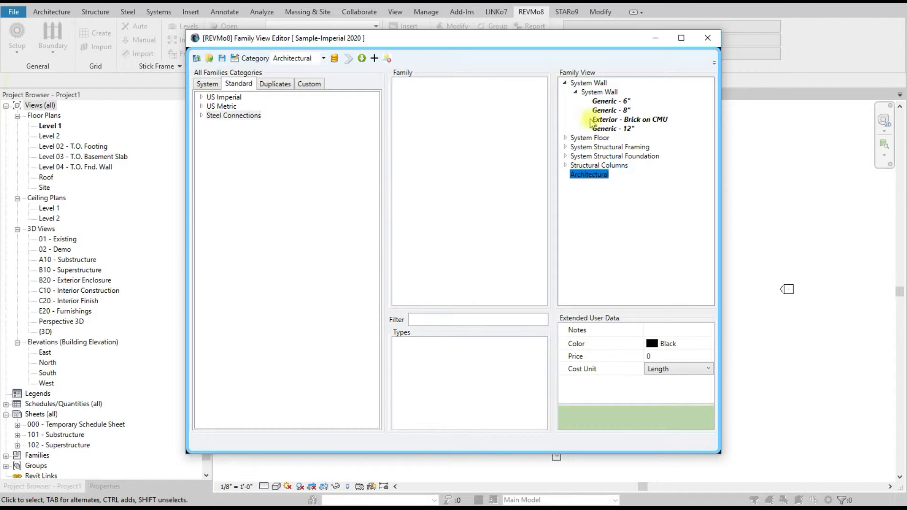
{"action": "left_click", "coordinate": [609, 101]}
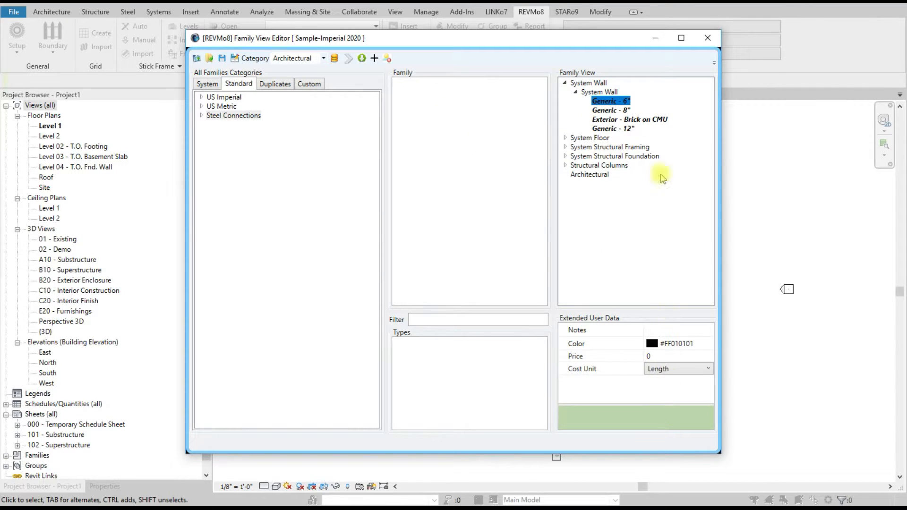
{"action": "left_click", "coordinate": [566, 165]}
{"action": "left_click", "coordinate": [630, 202]}
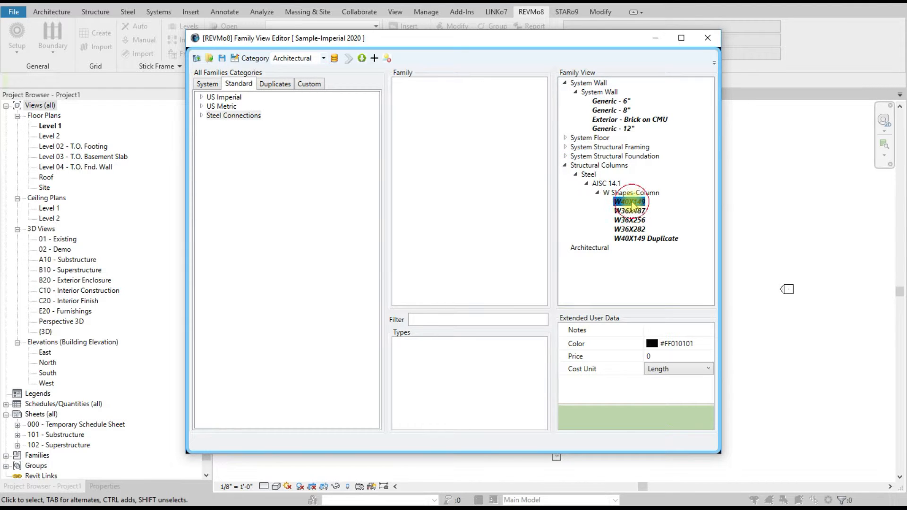
{"action": "left_click", "coordinate": [705, 344]}
{"action": "left_click", "coordinate": [709, 344]}
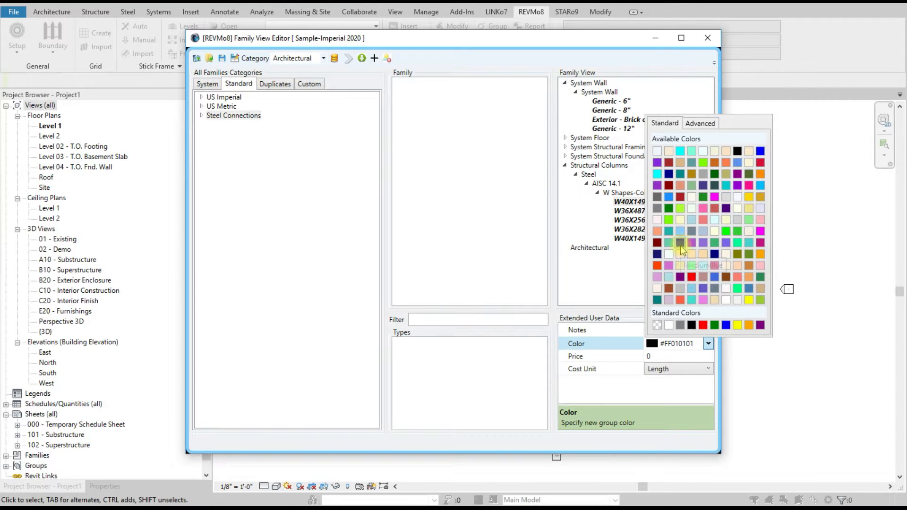
{"action": "left_click", "coordinate": [680, 243]}
- Enter the note "Sample Note", price 2 and cost unit Weight for W40X149, and assign the extended user data to the type
{"action": "left_click", "coordinate": [659, 330]}
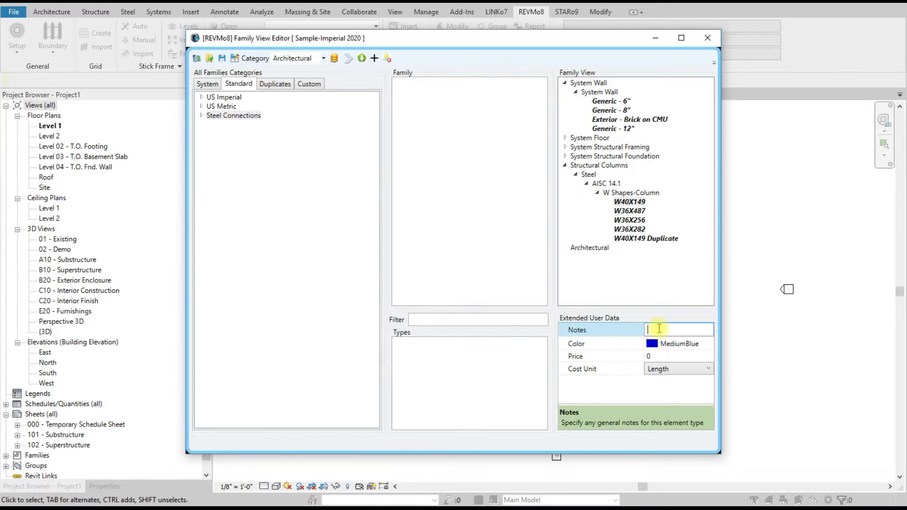
{"action": "type", "text": "Sample "}
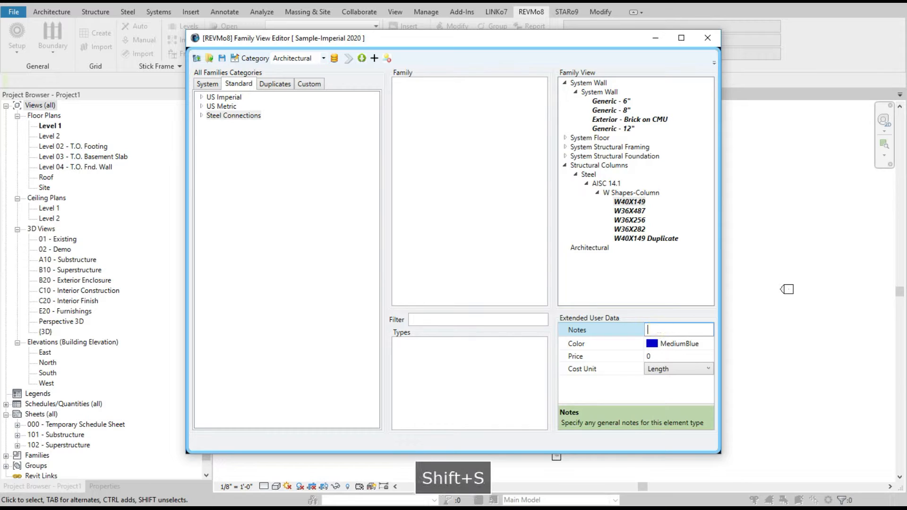
{"action": "type", "text": "Note"}
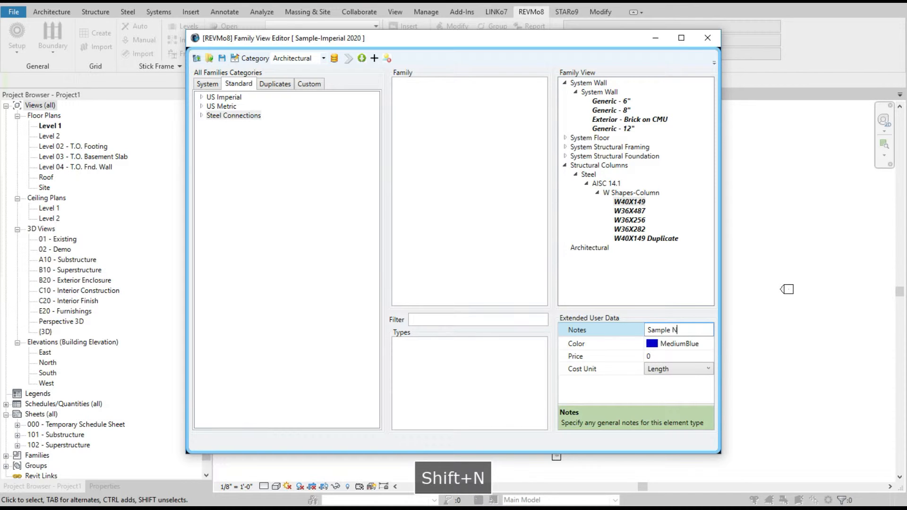
{"action": "left_click", "coordinate": [669, 361]}
{"action": "left_click", "coordinate": [666, 356]}
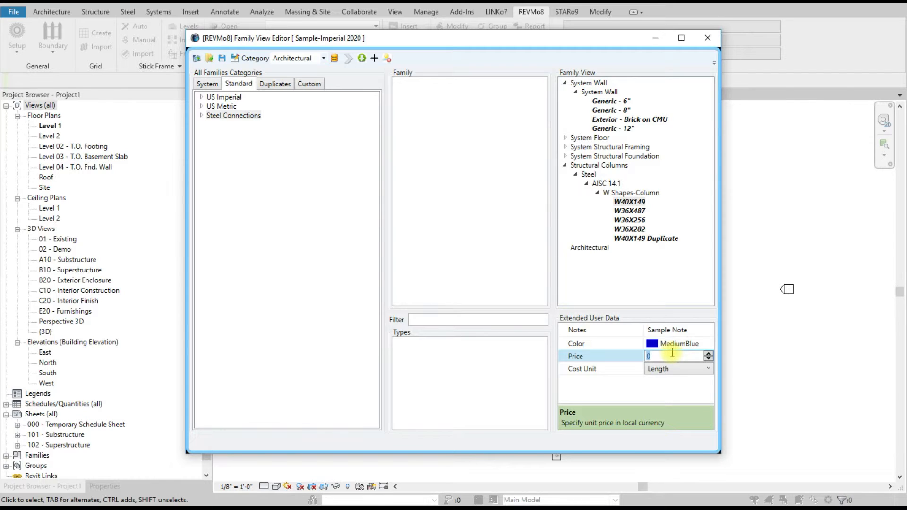
{"action": "type", "text": "2"}
{"action": "left_click", "coordinate": [674, 369]}
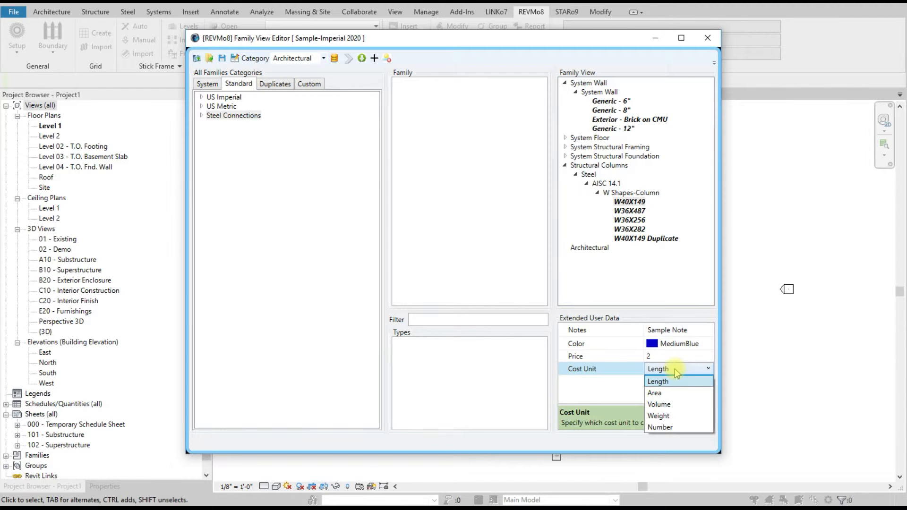
{"action": "left_click", "coordinate": [671, 416]}
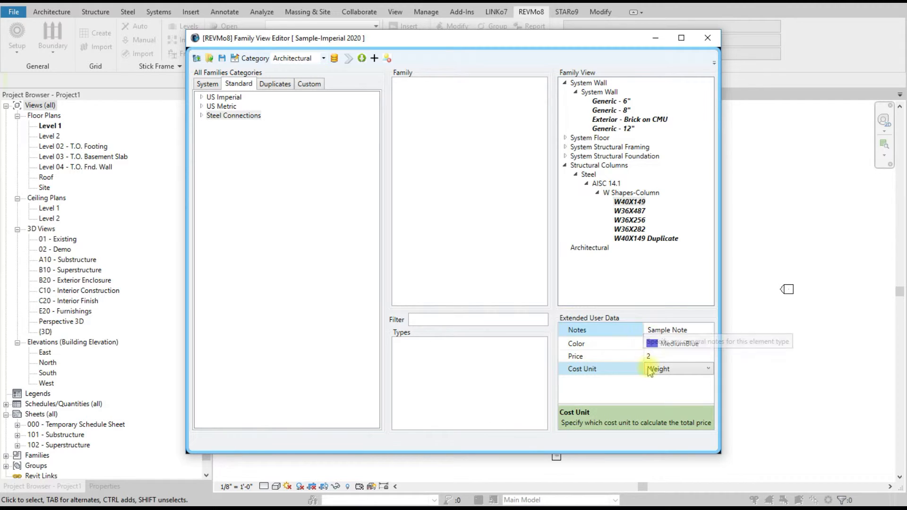
{"action": "left_click", "coordinate": [375, 58]}
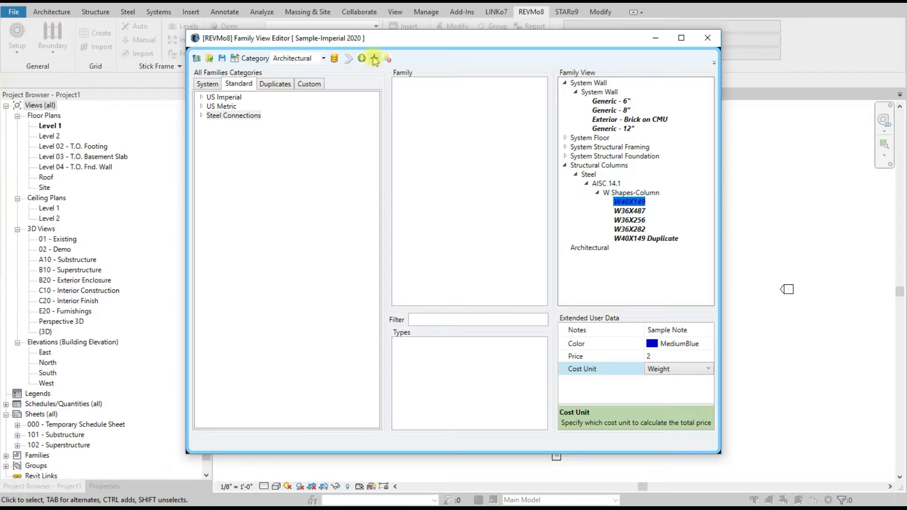
{"action": "left_click", "coordinate": [623, 211]}
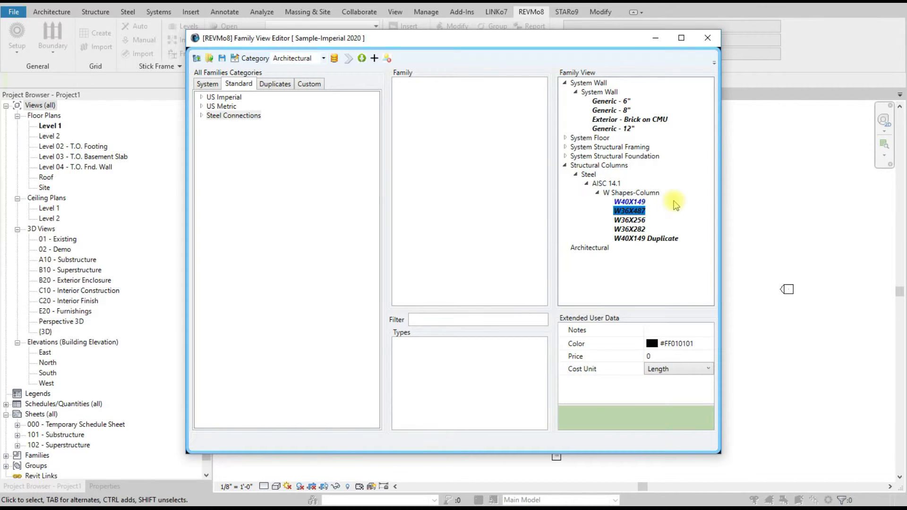
{"action": "left_click", "coordinate": [630, 202]}
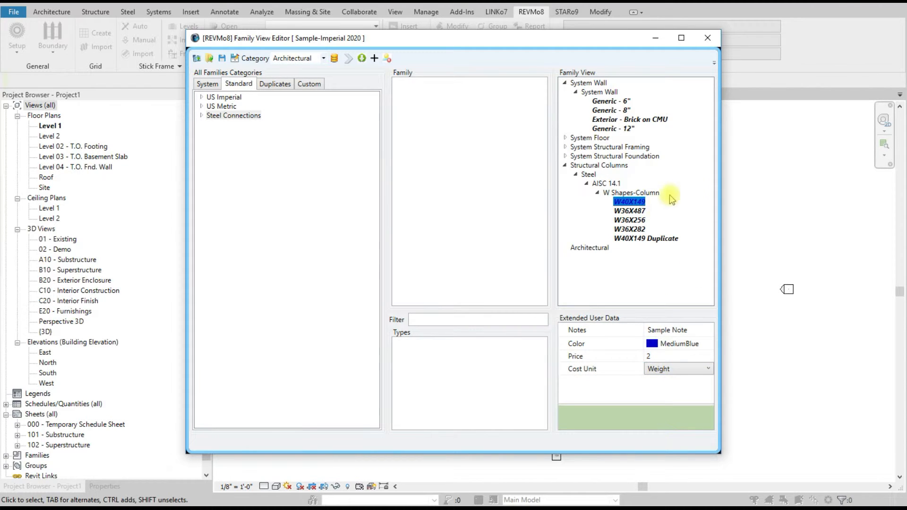
- Assign the color Red, price 1.5 and cost unit Weight to the W36X282 column type as extended user data
{"action": "left_click", "coordinate": [630, 229]}
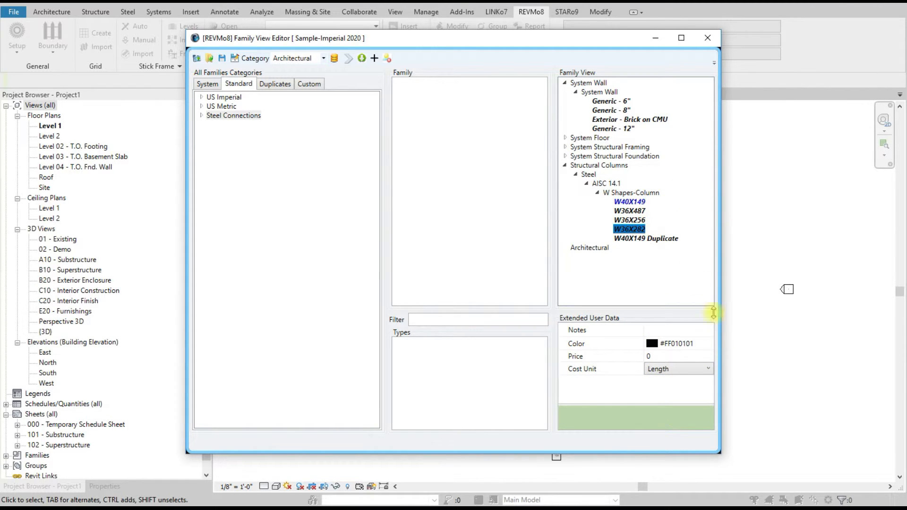
{"action": "left_click", "coordinate": [709, 344]}
{"action": "left_click", "coordinate": [708, 344]}
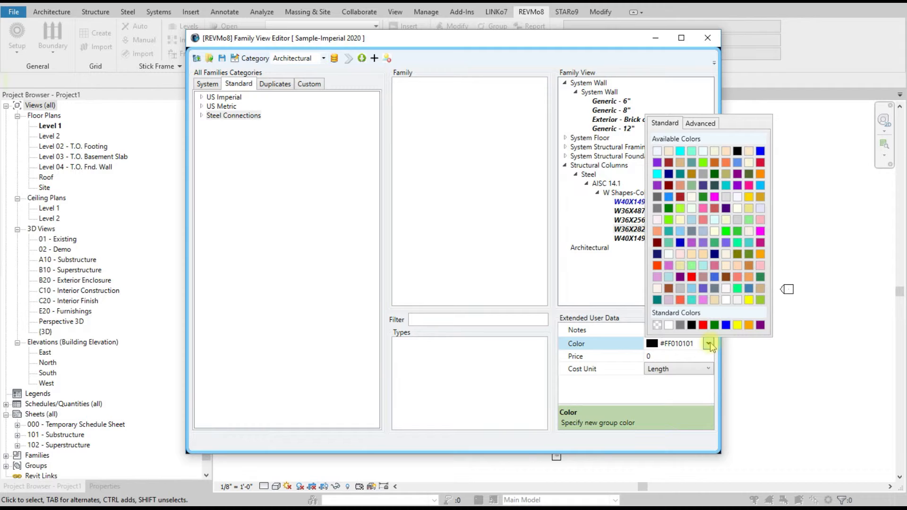
{"action": "left_click", "coordinate": [692, 277]}
{"action": "left_click", "coordinate": [665, 356]}
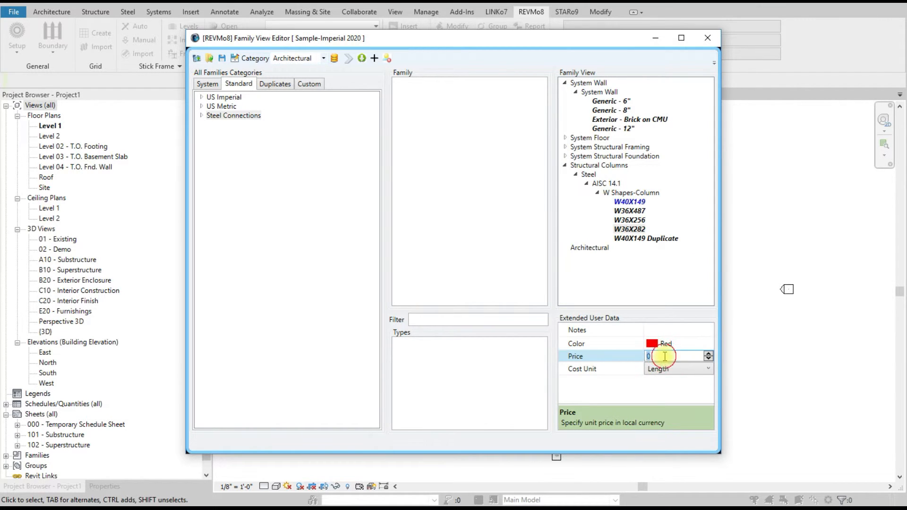
{"action": "type", "text": "1.5"}
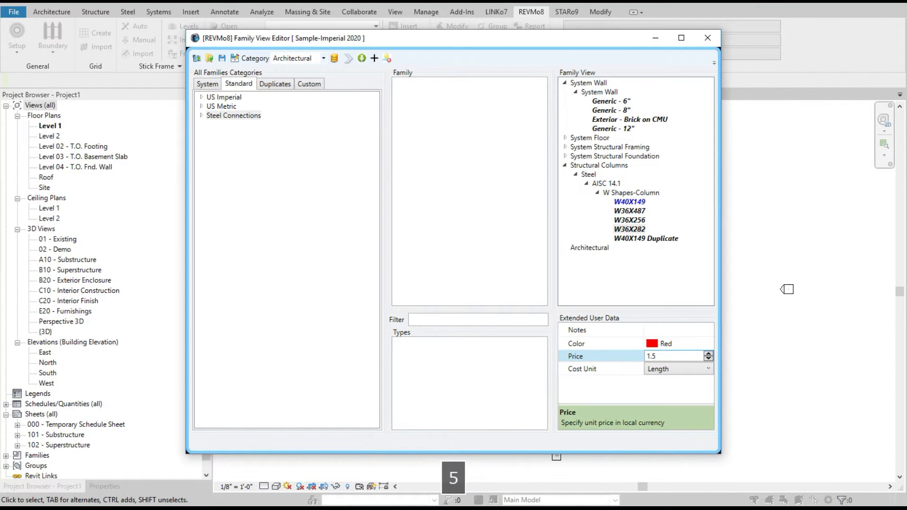
{"action": "left_click", "coordinate": [681, 369]}
{"action": "left_click", "coordinate": [680, 369]}
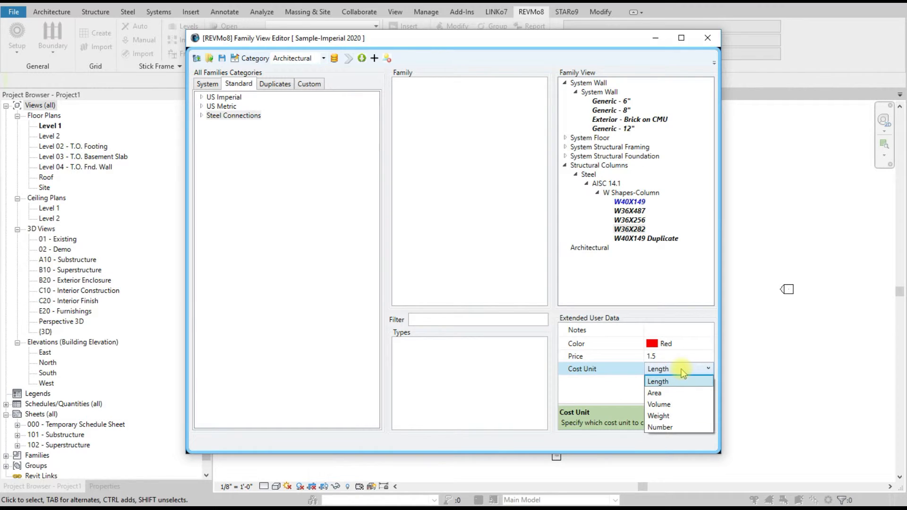
{"action": "left_click", "coordinate": [671, 416]}
{"action": "left_click", "coordinate": [374, 58]}
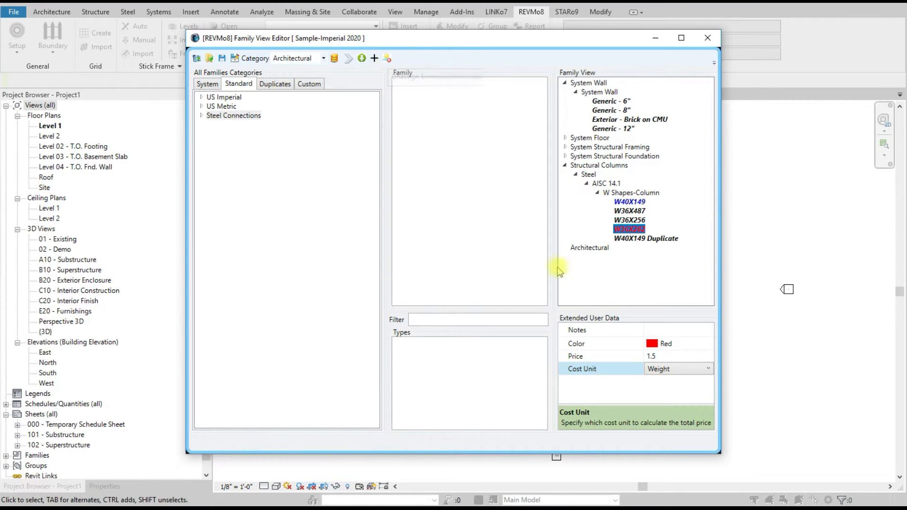
{"action": "left_click", "coordinate": [684, 347]}
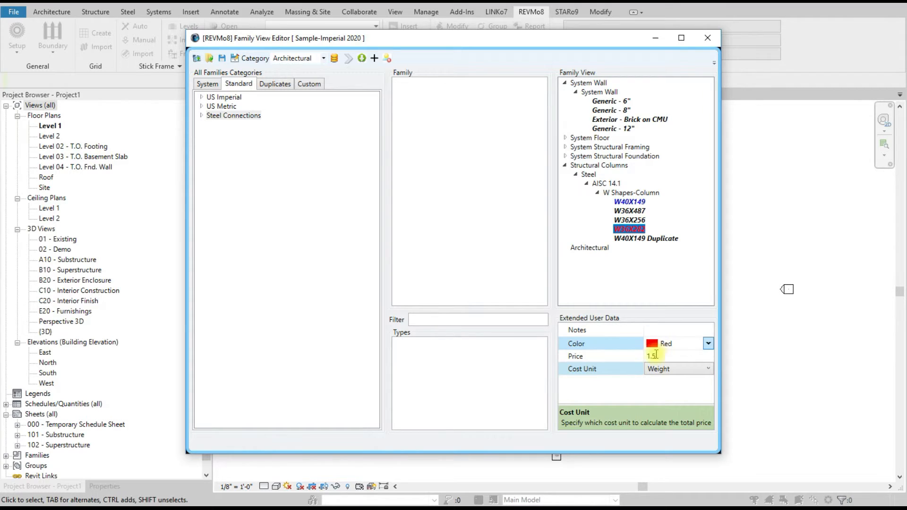
{"action": "left_click", "coordinate": [657, 330]}
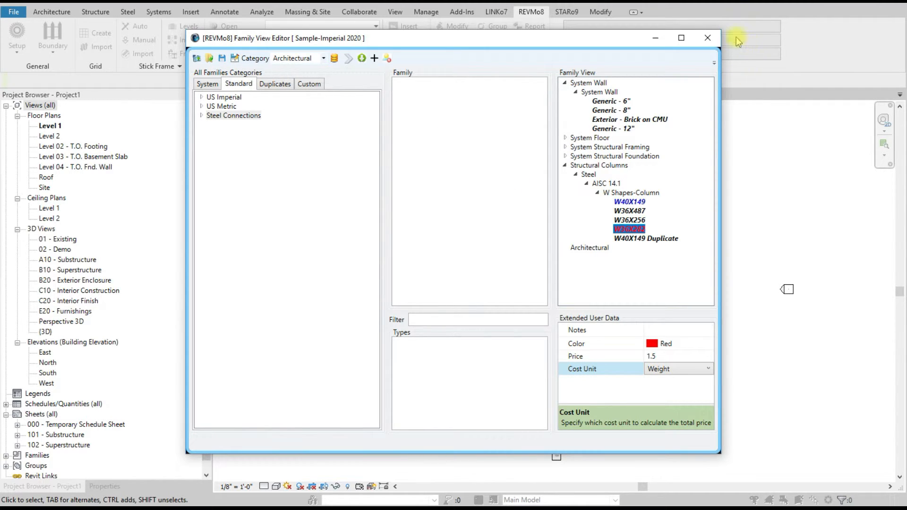
- Close and reopen the Family View Editor, and review the family view along with the duplicate and custom families
{"action": "left_click", "coordinate": [707, 38]}
{"action": "left_click", "coordinate": [302, 69]}
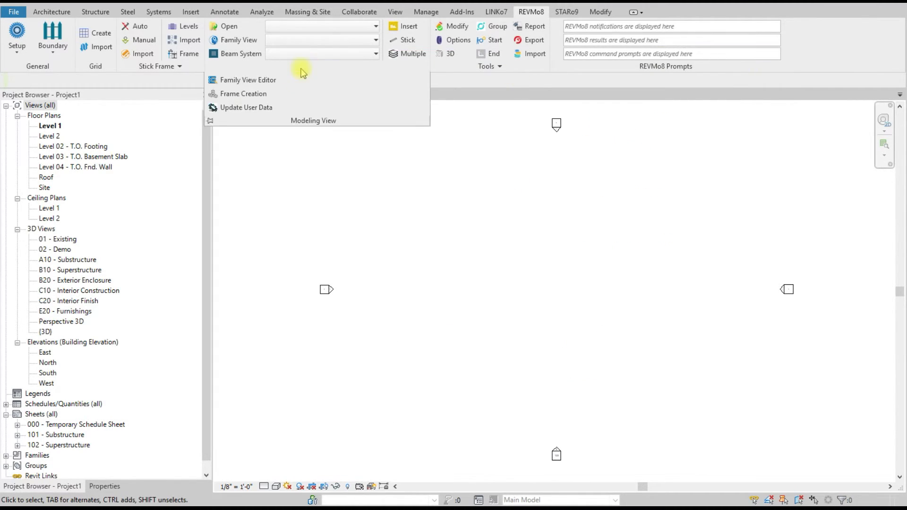
{"action": "left_click", "coordinate": [266, 81]}
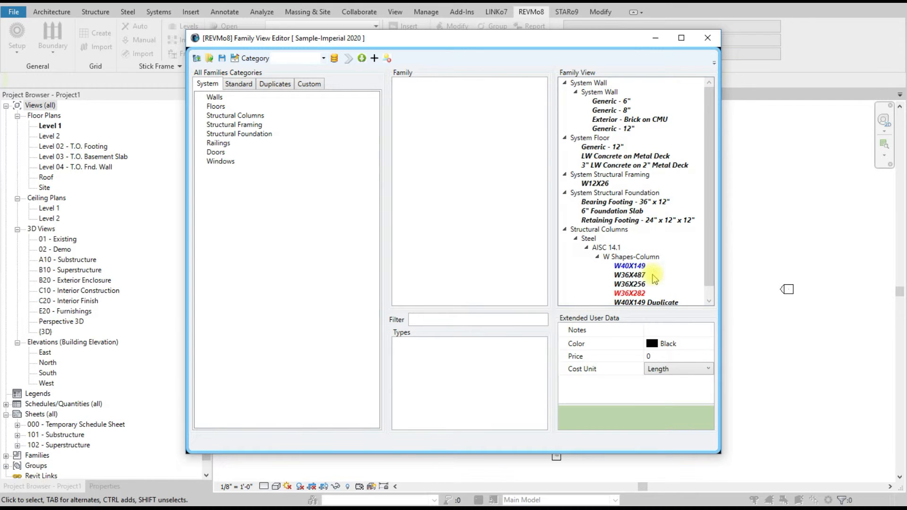
{"action": "scroll", "coordinate": [653, 273], "scroll_direction": "down", "scroll_amount": 1}
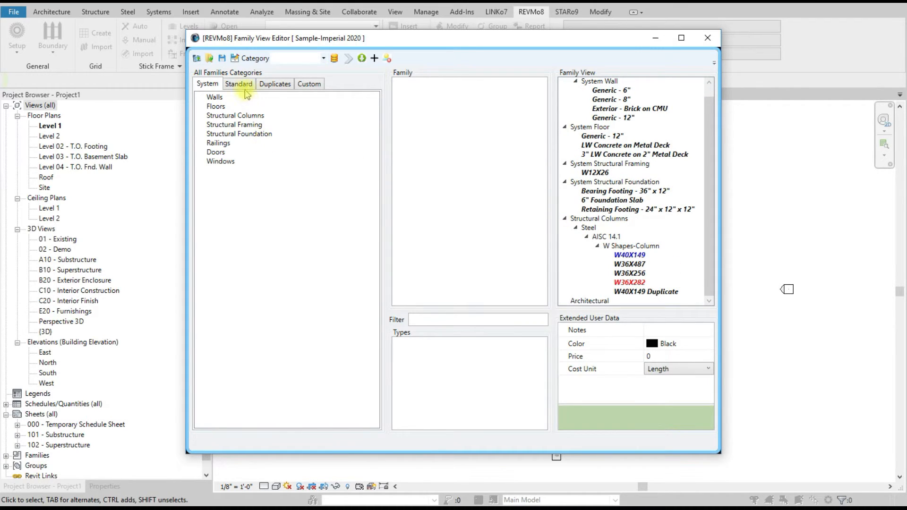
{"action": "left_click", "coordinate": [268, 85]}
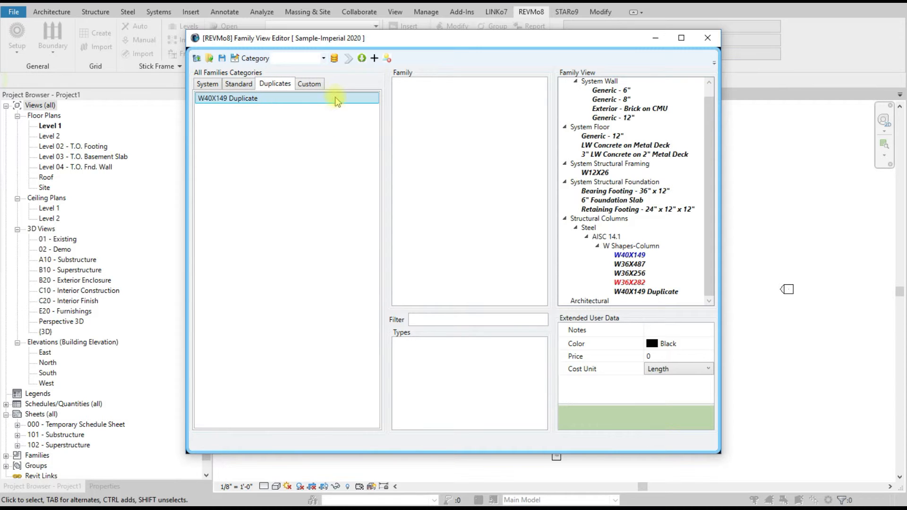
{"action": "left_click", "coordinate": [314, 86]}
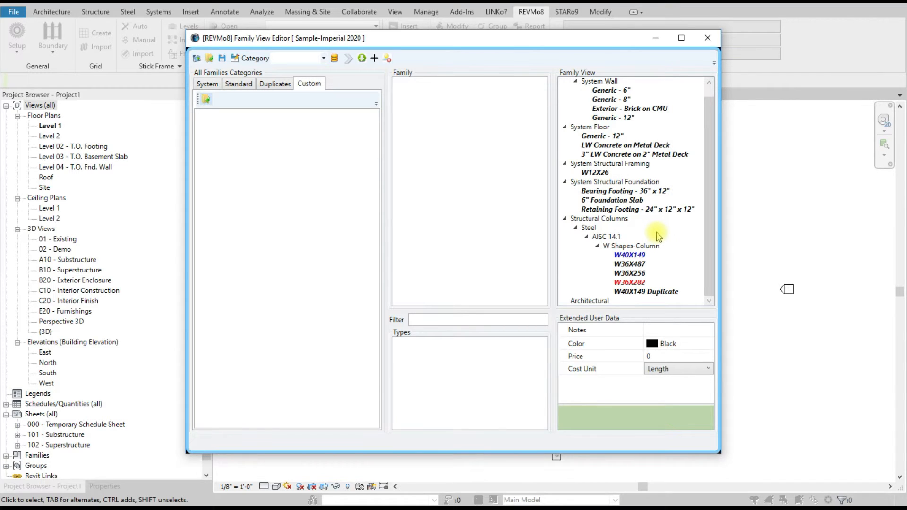
{"action": "scroll", "coordinate": [651, 163], "scroll_direction": "up", "scroll_amount": 1}
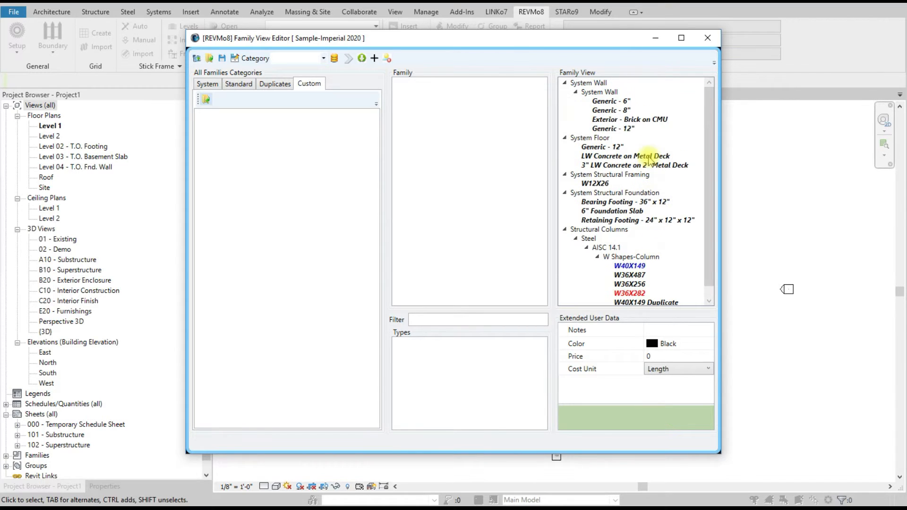
- Collapse the system wall, floor, framing, foundation and Structural Columns groups in the family view
{"action": "left_click", "coordinate": [566, 83]}
{"action": "left_click", "coordinate": [565, 92]}
{"action": "left_click", "coordinate": [565, 101]}
{"action": "left_click", "coordinate": [565, 111]}
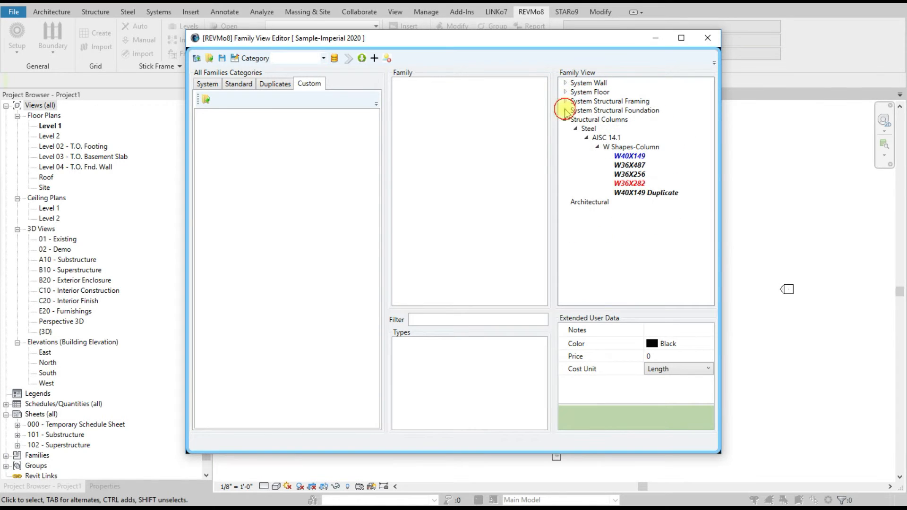
{"action": "left_click", "coordinate": [565, 119]}
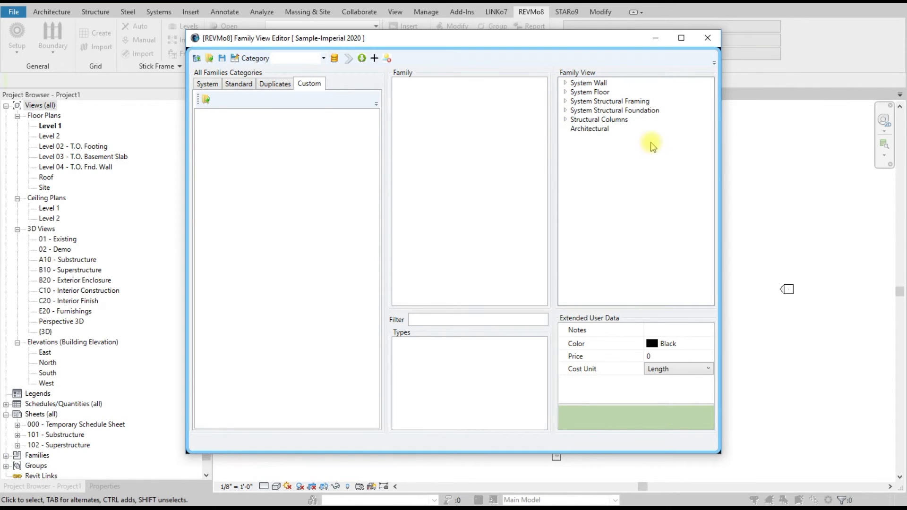
- Add the US Imperial Structural Framing category from the standard families to the family view
{"action": "left_click", "coordinate": [241, 85]}
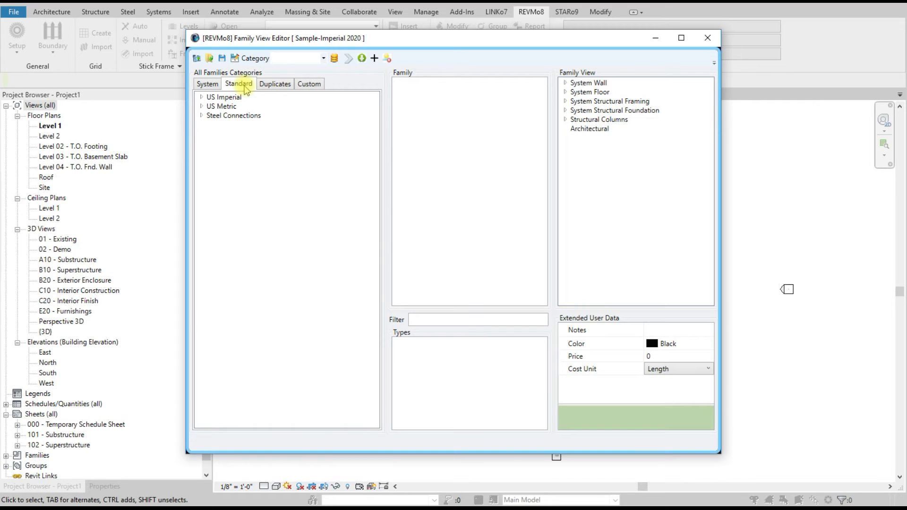
{"action": "left_click", "coordinate": [202, 98]}
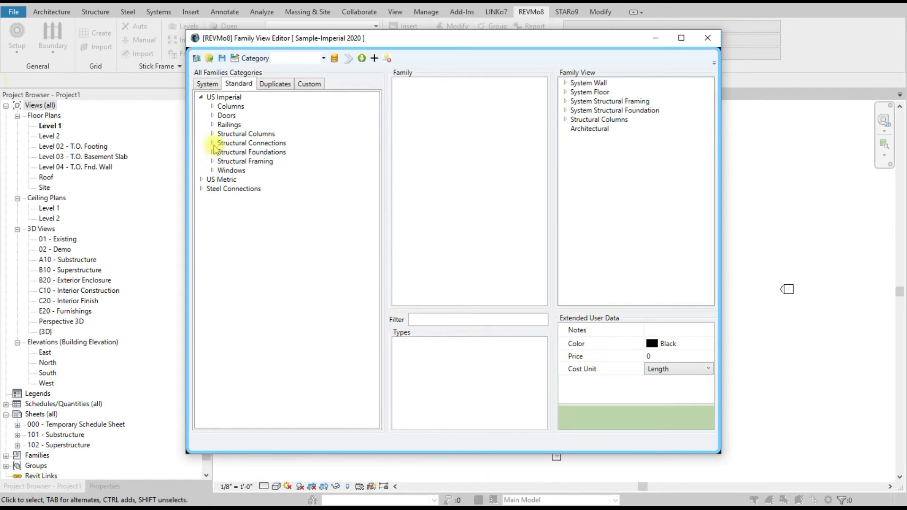
{"action": "left_click", "coordinate": [212, 161]}
{"action": "left_click", "coordinate": [257, 161]}
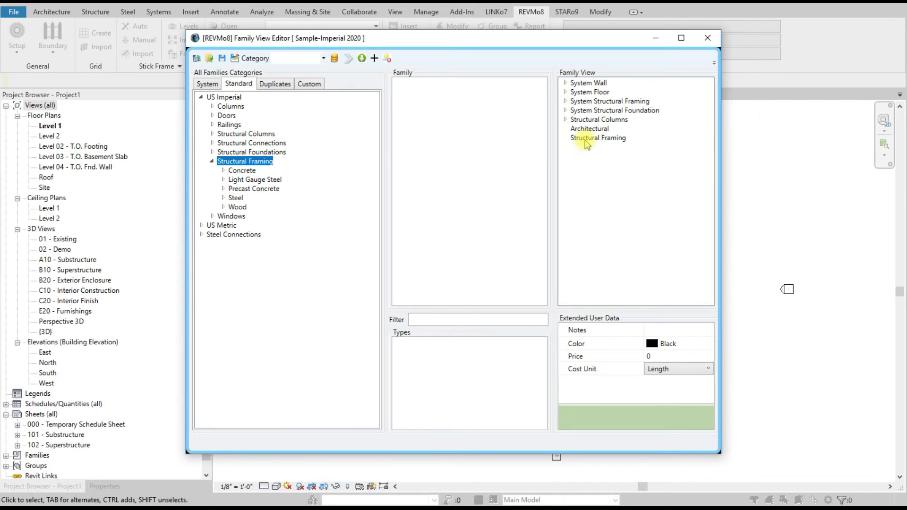
- Nest Steel and AISC 14.1 under Structural Framing in the family view, and add the W Shapes family to AISC 14.1
{"action": "left_click", "coordinate": [224, 198]}
{"action": "left_click", "coordinate": [235, 199]}
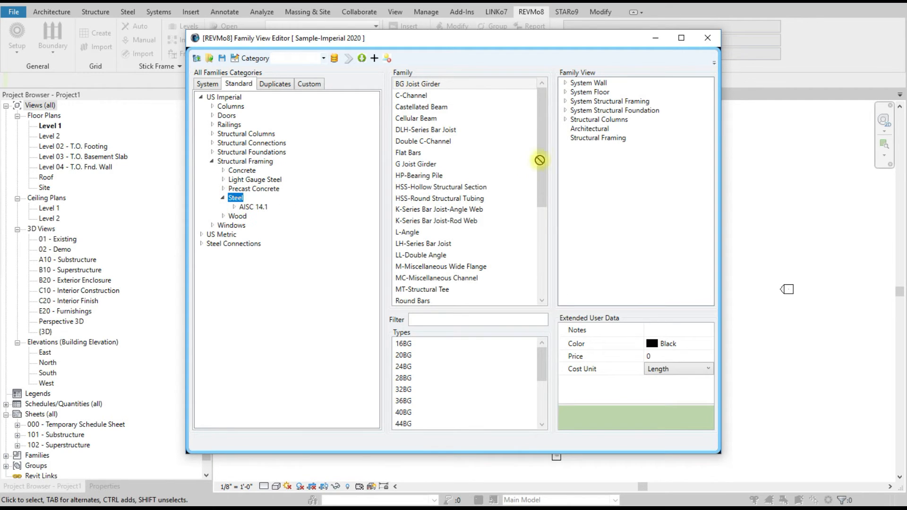
{"action": "left_click", "coordinate": [255, 207]}
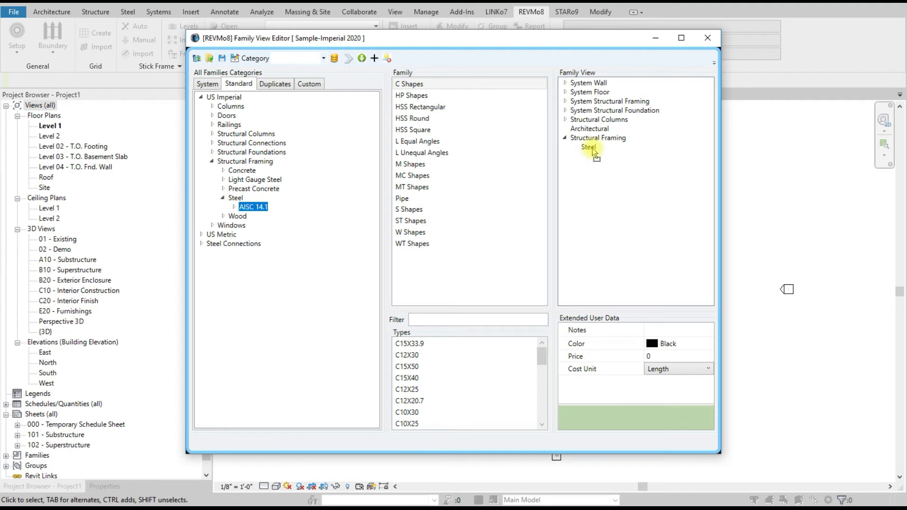
{"action": "left_click", "coordinate": [235, 207]}
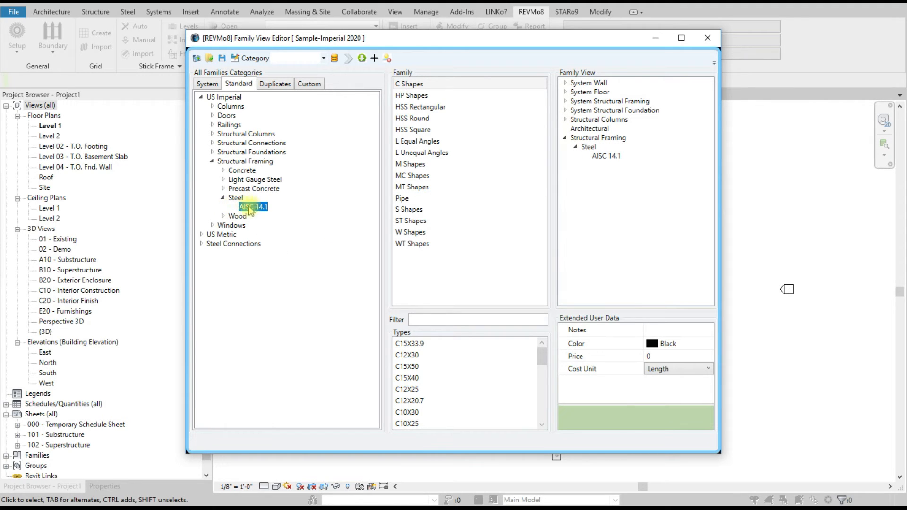
{"action": "left_click_drag", "start_coordinate": [466, 232], "coordinate": [608, 158]}
- Copy the types W40X235 through W40X183 into the W Shapes framing family, and collapse the Structural Framing group
{"action": "scroll", "coordinate": [487, 357], "scroll_direction": "down", "scroll_amount": 5}
{"action": "left_click", "coordinate": [483, 357]}
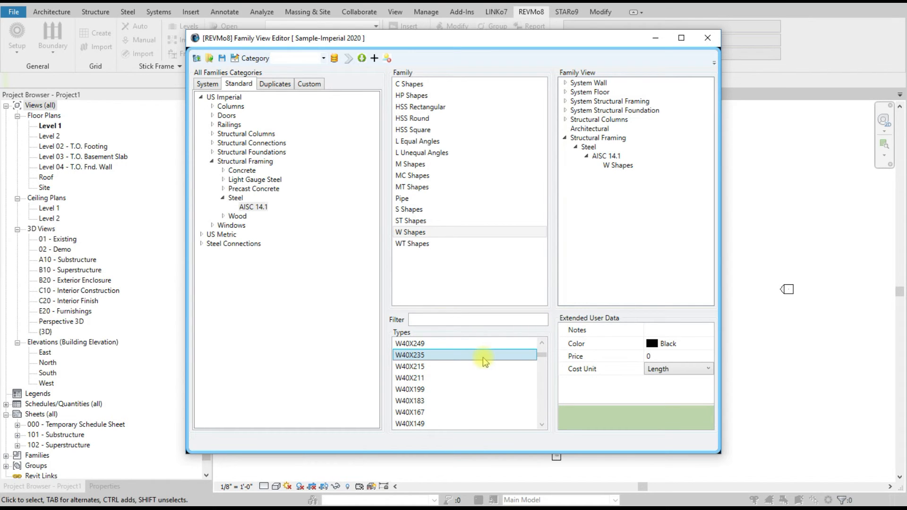
{"action": "left_click", "coordinate": [482, 403], "text": "shift"}
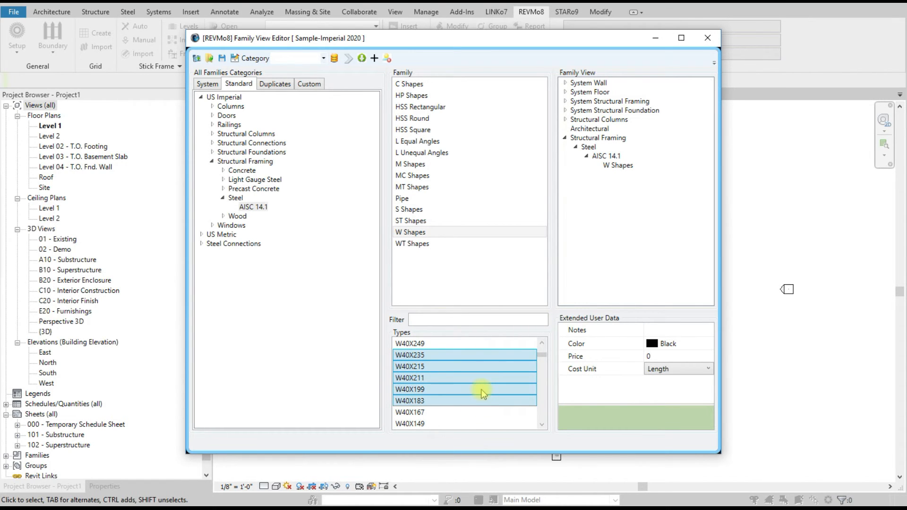
{"action": "right_click", "coordinate": [481, 389]}
{"action": "left_click", "coordinate": [498, 397]}
{"action": "left_click", "coordinate": [619, 165]}
{"action": "right_click", "coordinate": [619, 165]}
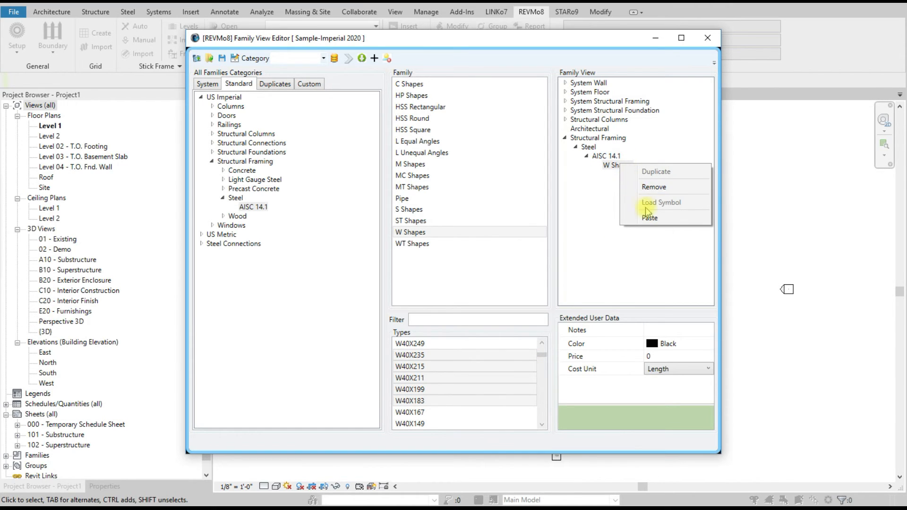
{"action": "left_click", "coordinate": [650, 218]}
{"action": "left_click", "coordinate": [565, 138]}
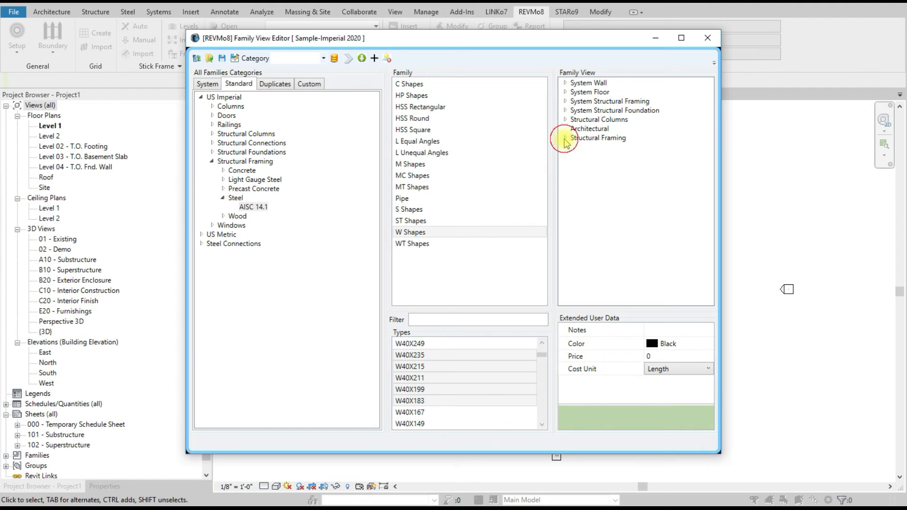
- Add the Structural Foundations category with the Footing-Rectangular family and its types 72" x 48" x 18" and 96" x 72" x 18" to the family view
{"action": "left_click", "coordinate": [282, 153]}
{"action": "left_click_drag", "start_coordinate": [260, 154], "coordinate": [574, 148]}
{"action": "left_click_drag", "start_coordinate": [439, 84], "coordinate": [605, 150]}
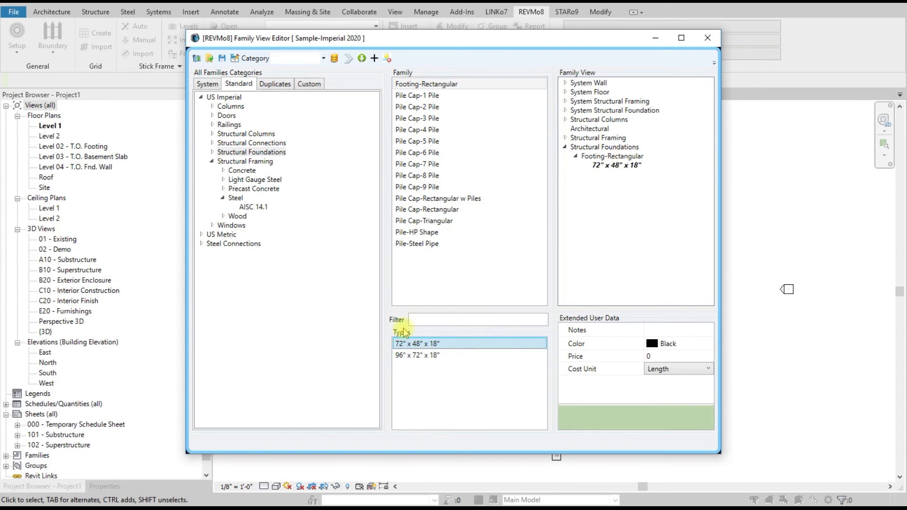
{"action": "left_click_drag", "start_coordinate": [411, 355], "coordinate": [587, 159]}
- Add the Pile Cap-4 Pile family with type 79"x79"x35" under Structural Foundations, and save the family view
{"action": "left_click", "coordinate": [426, 96]}
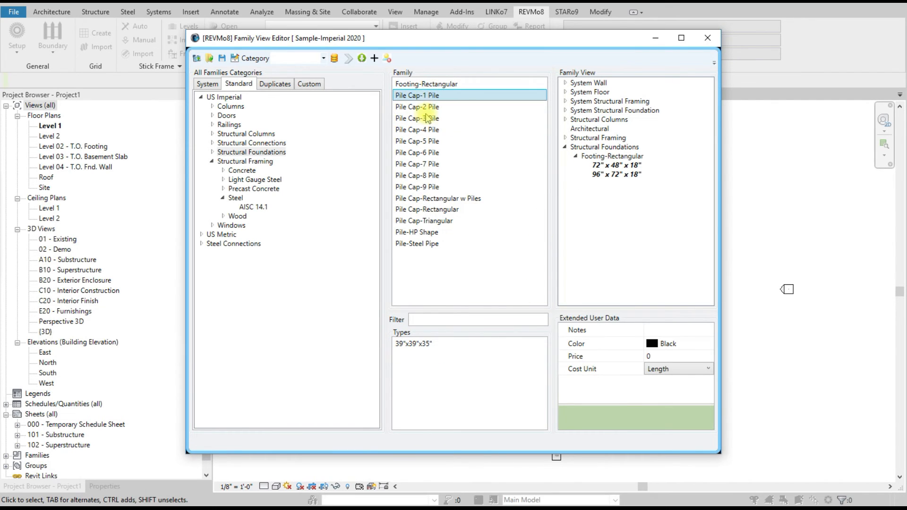
{"action": "left_click_drag", "start_coordinate": [427, 129], "coordinate": [585, 151]}
{"action": "left_click_drag", "start_coordinate": [425, 344], "coordinate": [585, 191]}
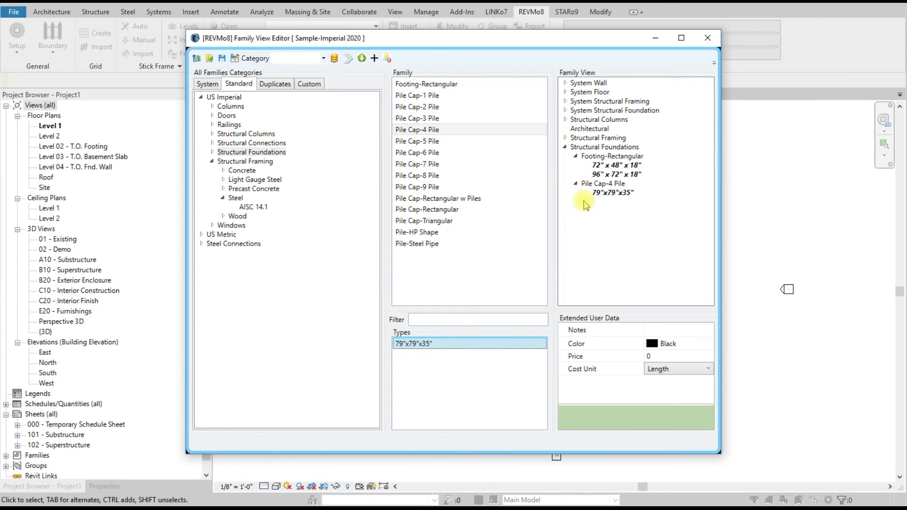
{"action": "left_click", "coordinate": [221, 59]}
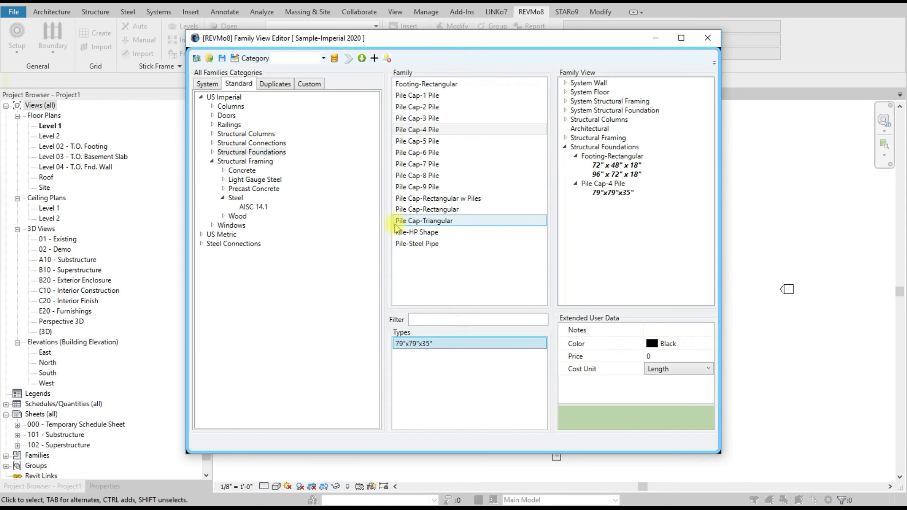
- Select the 96" x 72" x 18" rectangular footing type for editing its extended user data
{"action": "left_click", "coordinate": [622, 174]}
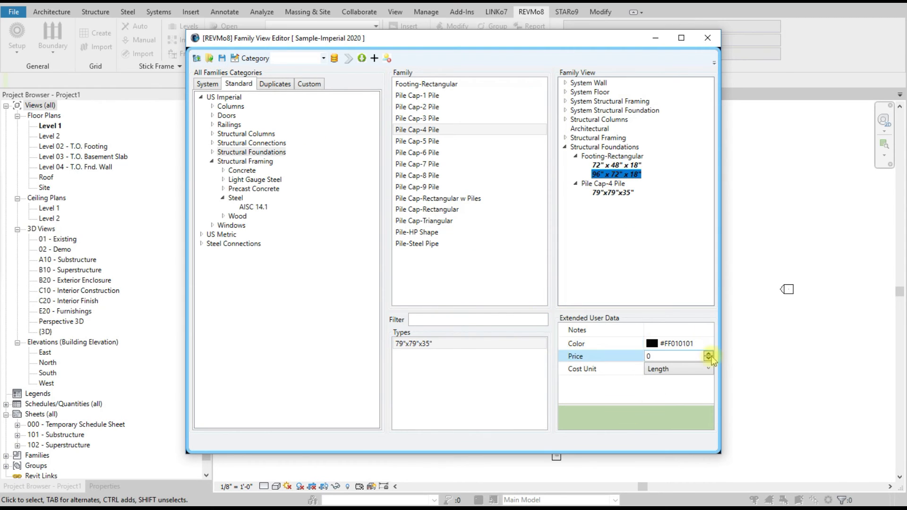